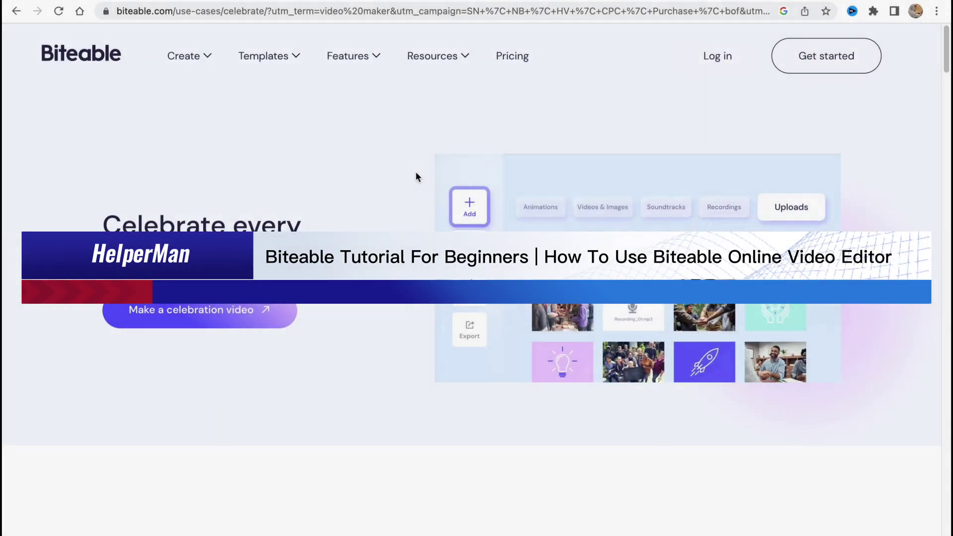
Step: Skim the Biteable homepage and nav menus, then go to the app dashboard listing My amazing video
scroll(415, 177, down, 3)
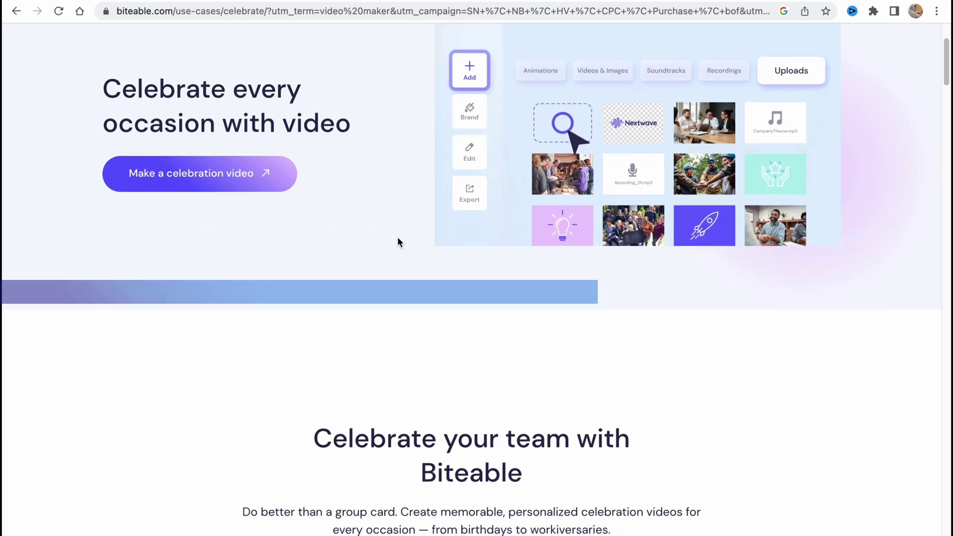
scroll(398, 238, down, 7)
scroll(398, 238, down, 2)
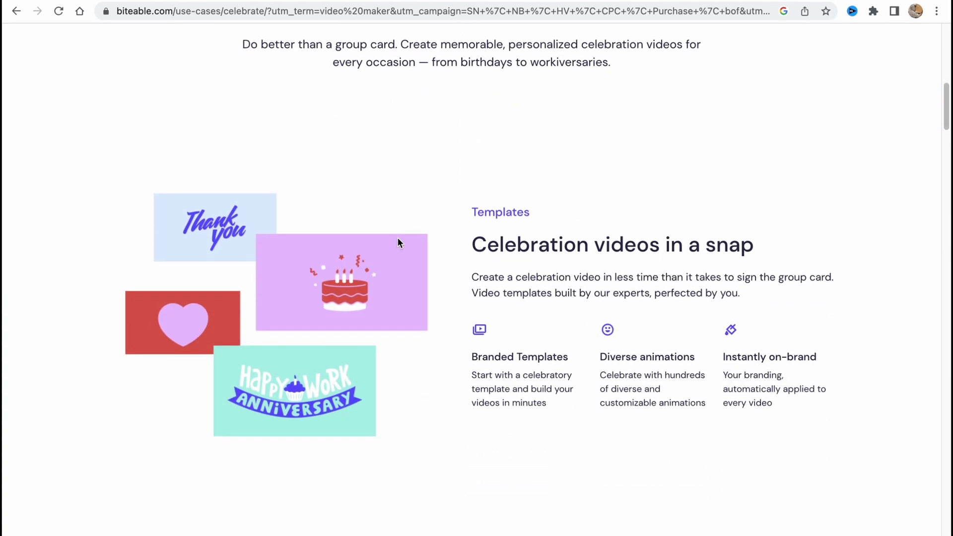
scroll(397, 238, up, 12)
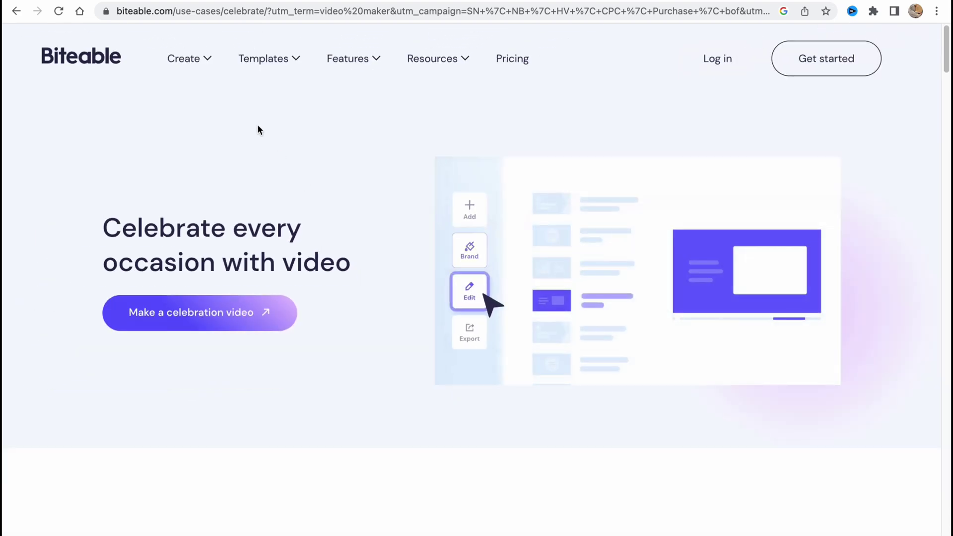
mouse_move(208, 61)
mouse_move(278, 60)
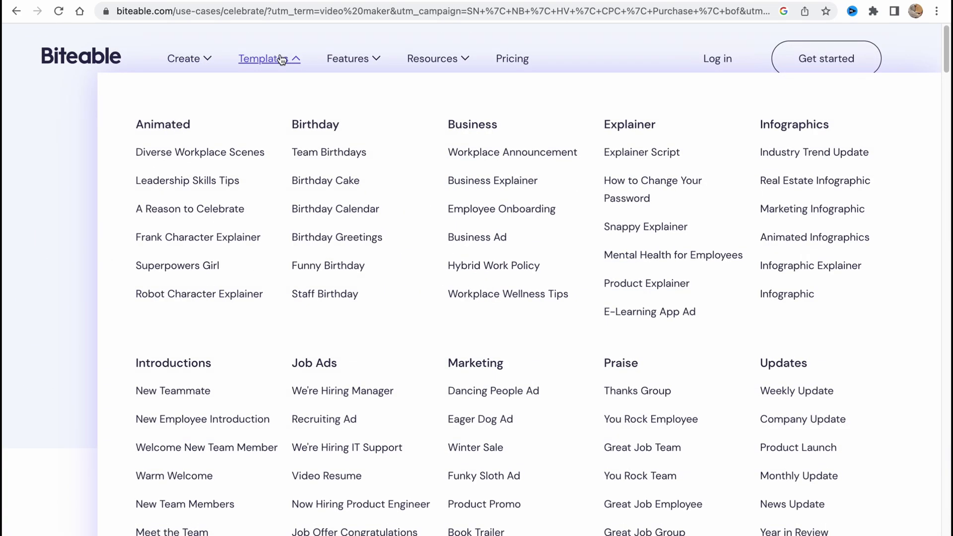
mouse_move(345, 62)
mouse_move(441, 59)
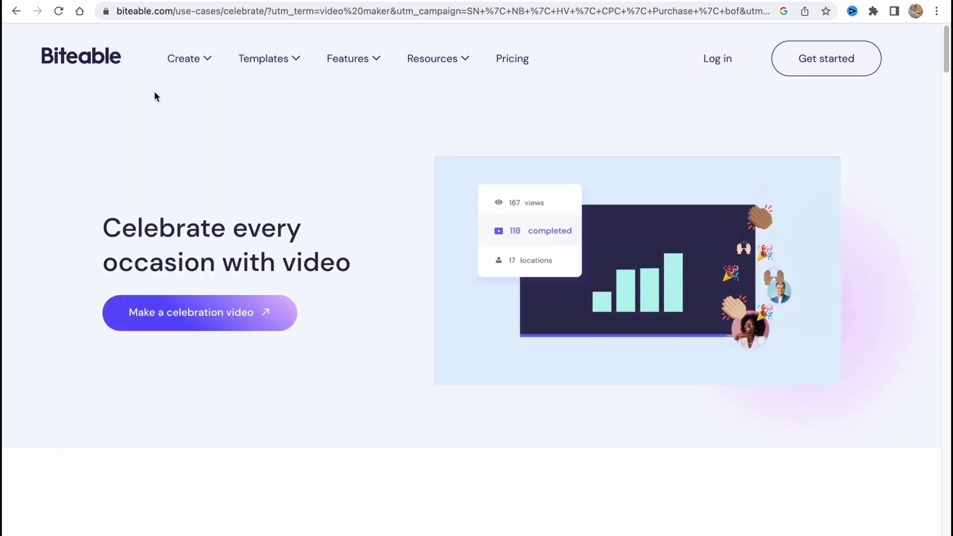
scroll(151, 92, up, 2)
scroll(151, 93, down, 2)
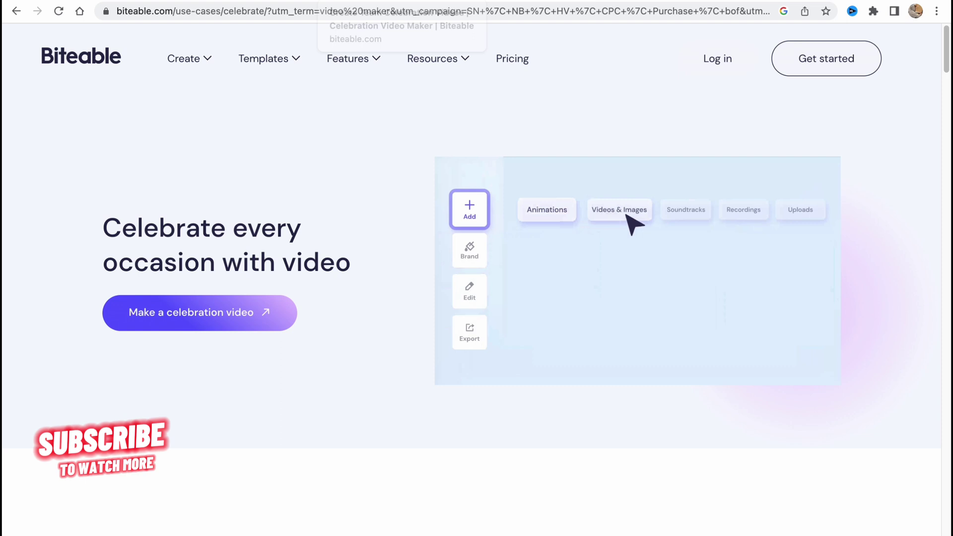
click(198, 1)
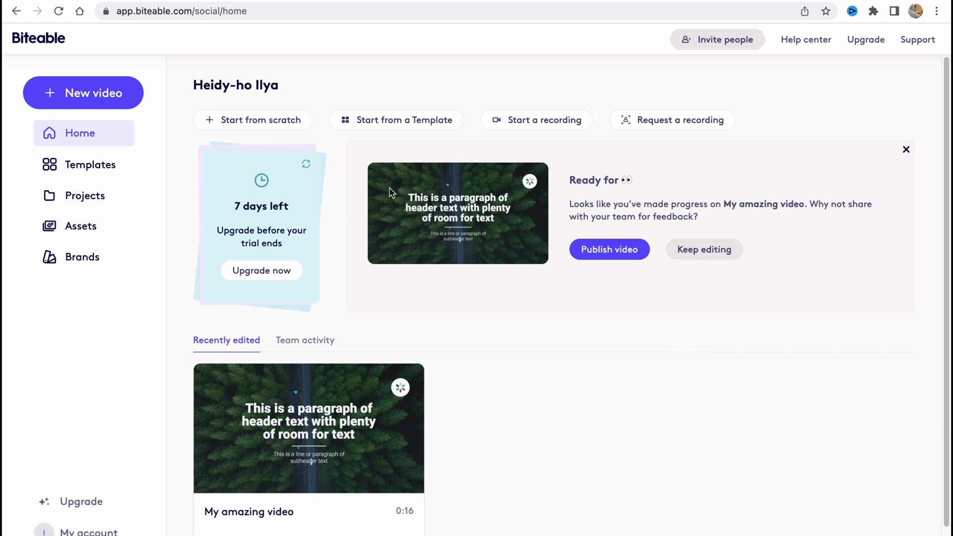
Step: Open the Templates library from the Home sidebar, starting at the Birthdays category
scroll(50, 91, up, 3)
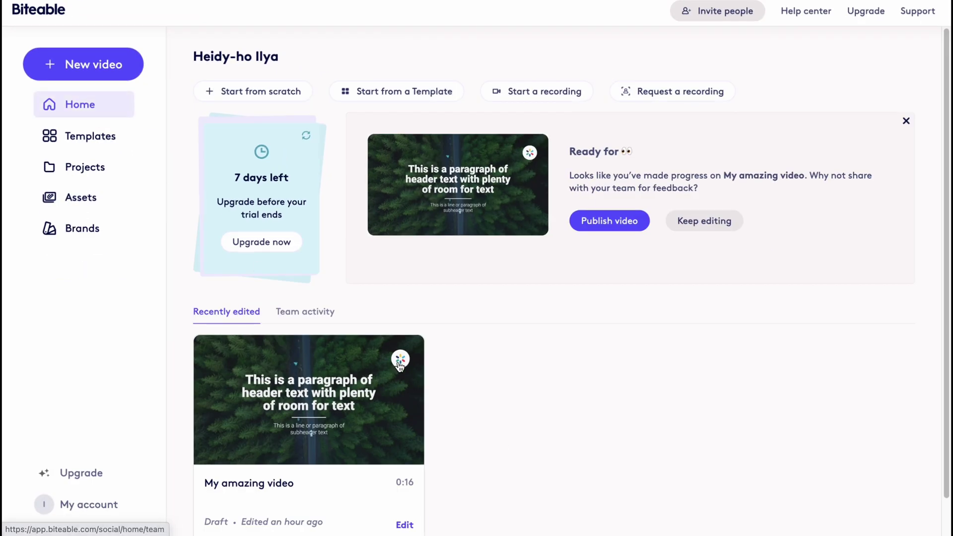
mouse_move(345, 452)
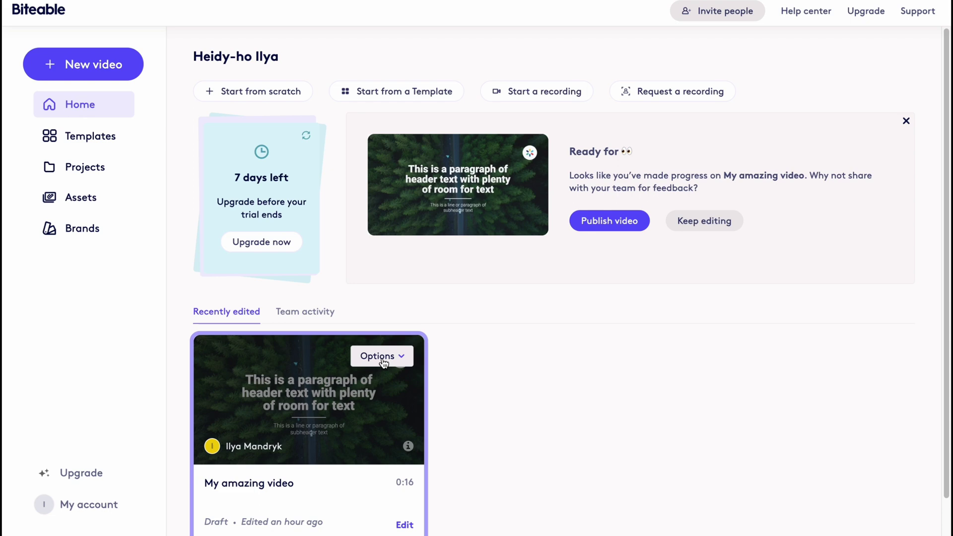
scroll(286, 385, down, 1)
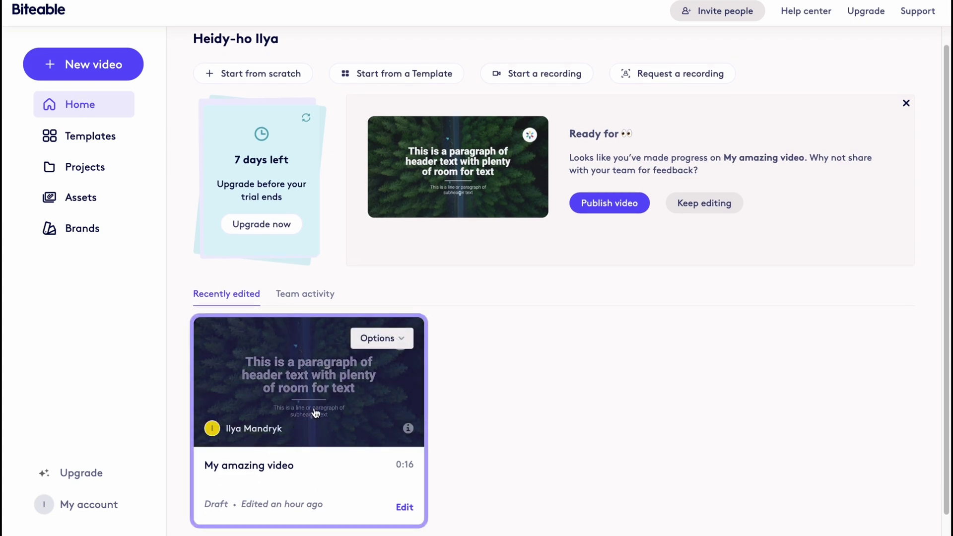
scroll(429, 397, up, 1)
click(92, 139)
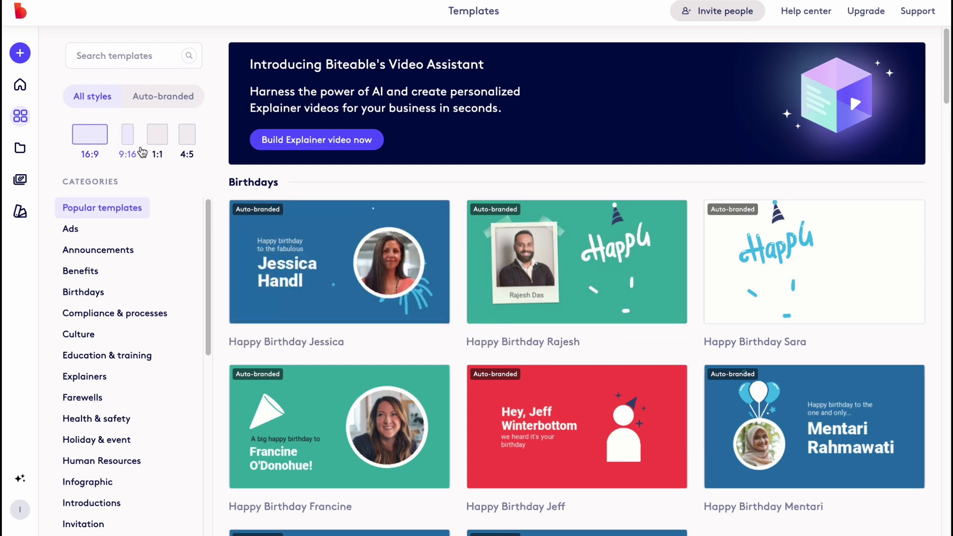
Step: Filter templates by 9:16, then 1:1, settling on 4:5, and scroll the portrait results
click(126, 140)
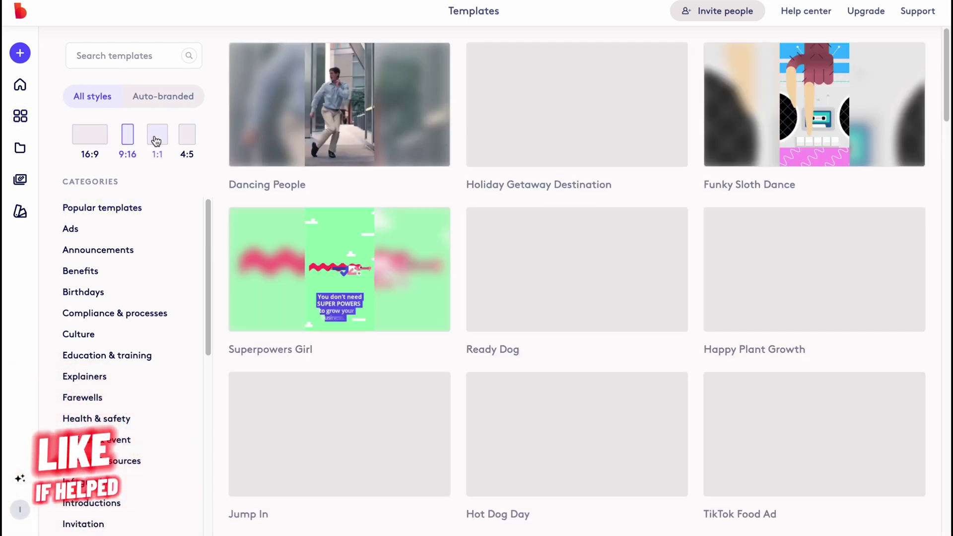
click(155, 138)
click(192, 141)
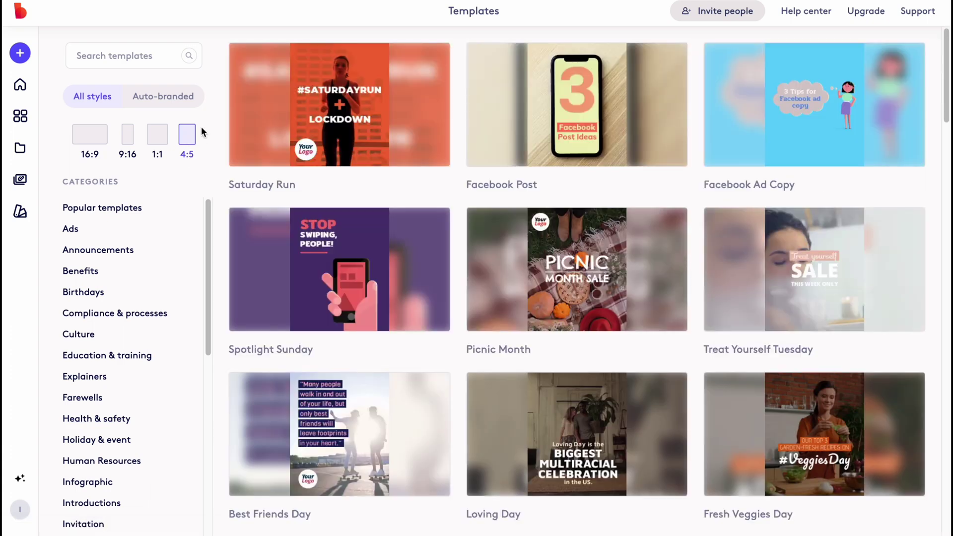
mouse_move(506, 268)
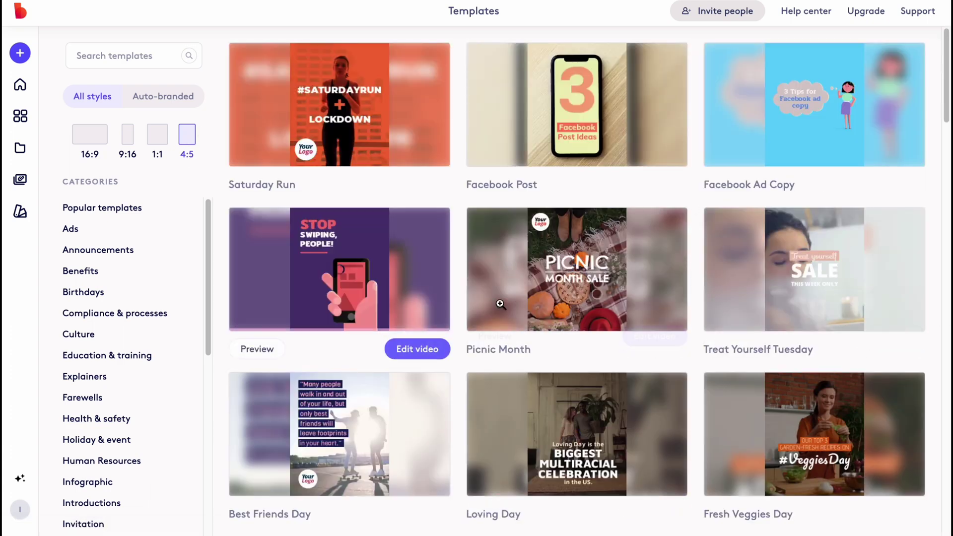
scroll(477, 267, down, 5)
mouse_move(539, 298)
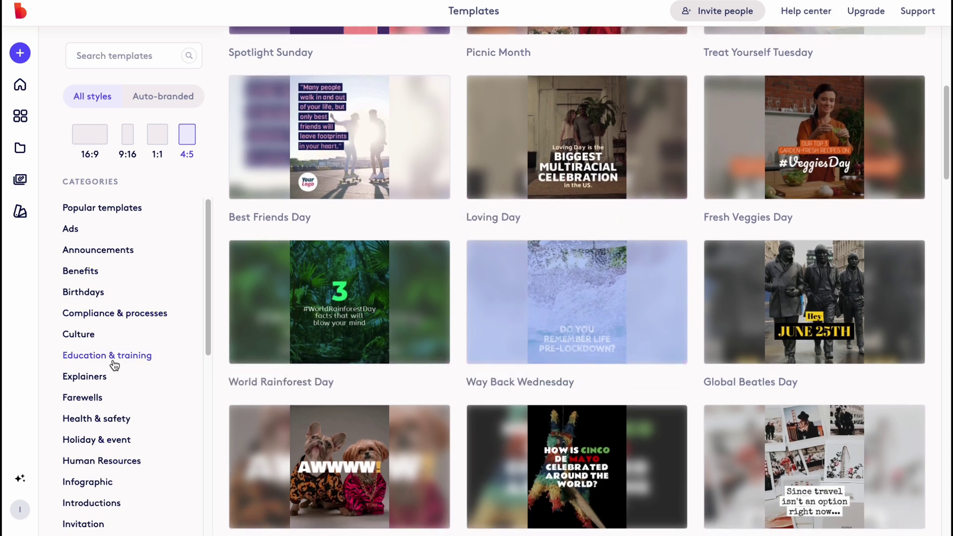
scroll(115, 366, down, 5)
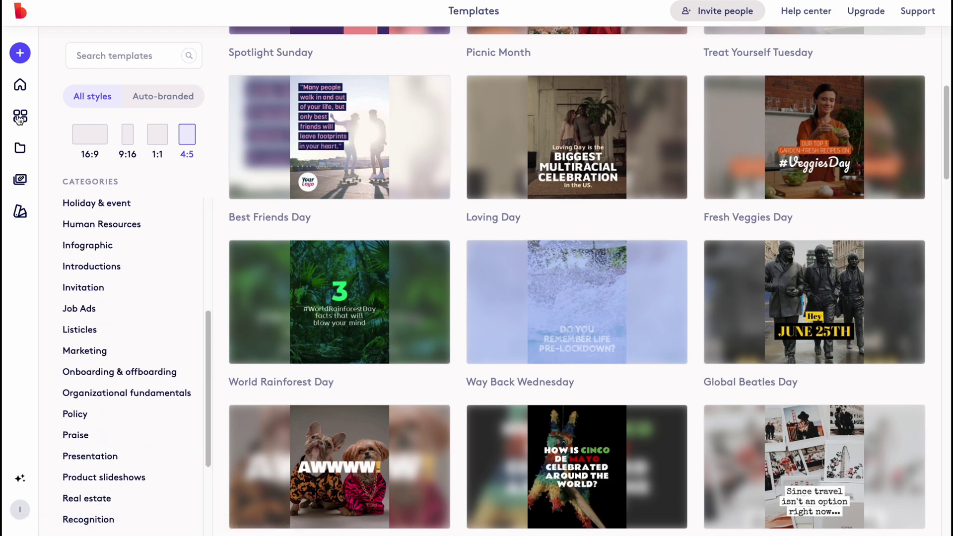
Step: View Projects, then the two uploaded image Assets, and bring up the + New video options
click(20, 149)
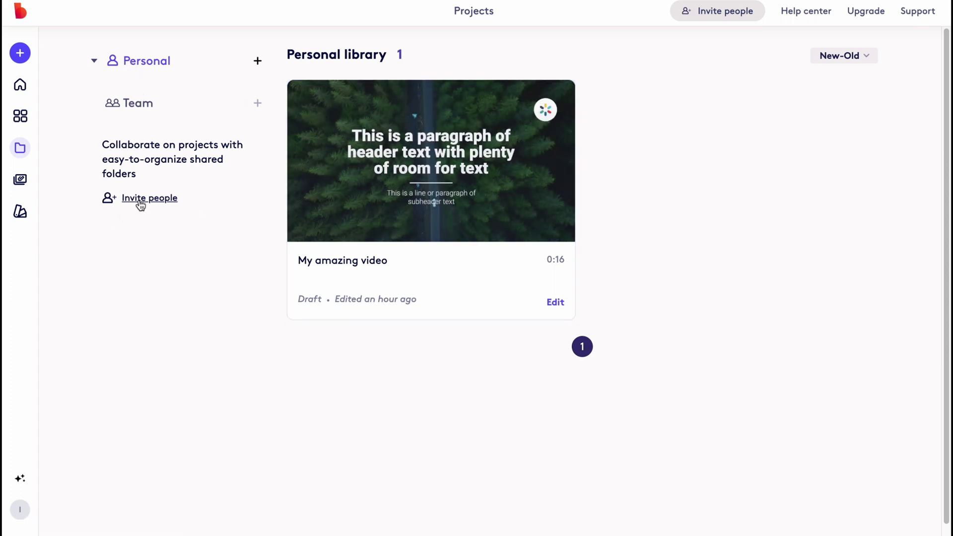
click(16, 186)
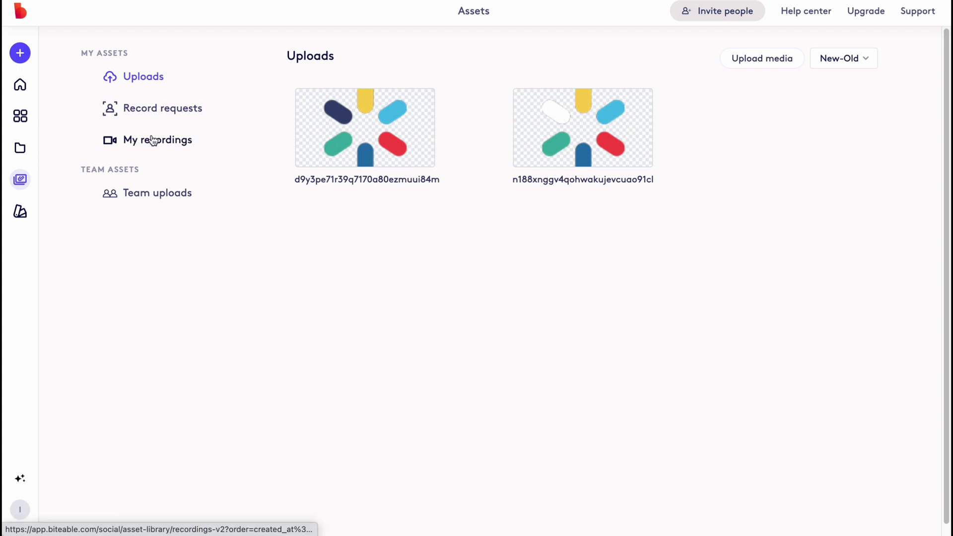
click(22, 58)
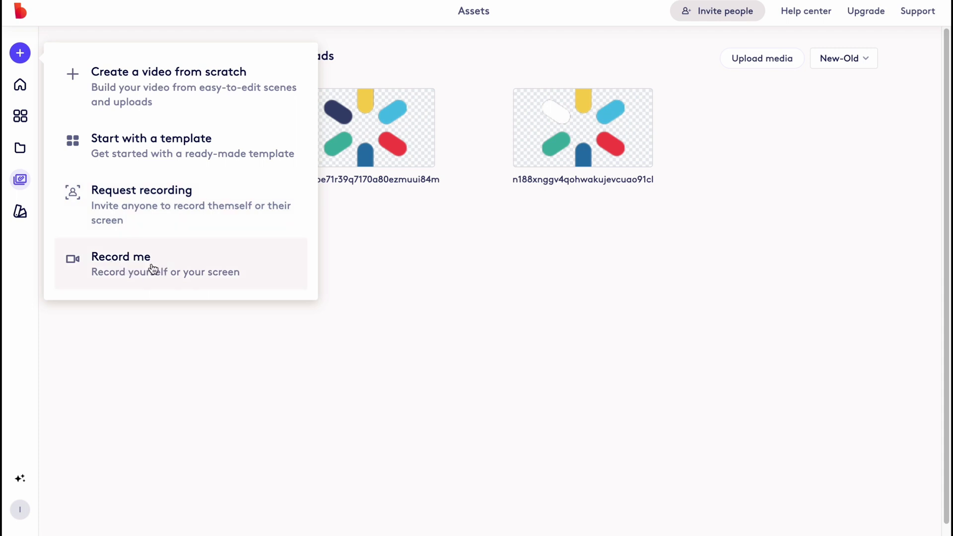
Step: Open My amazing video from Home and inspect its yellow and forest scenes in the timeline
click(17, 84)
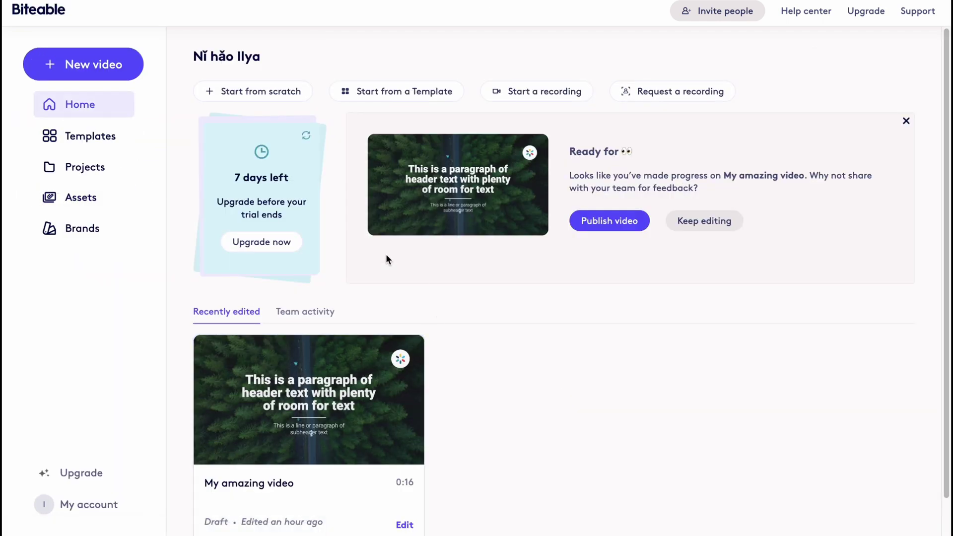
scroll(466, 407, down, 1)
click(307, 358)
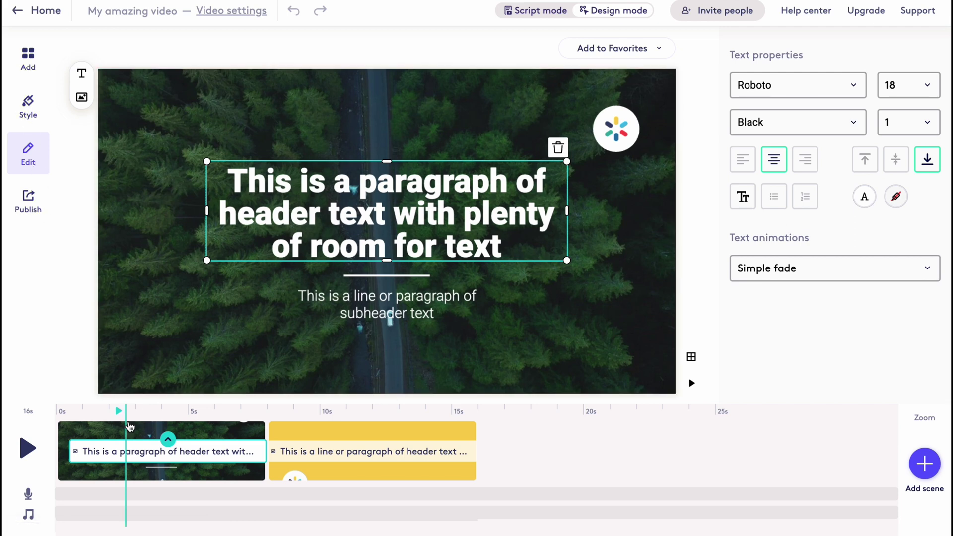
click(327, 436)
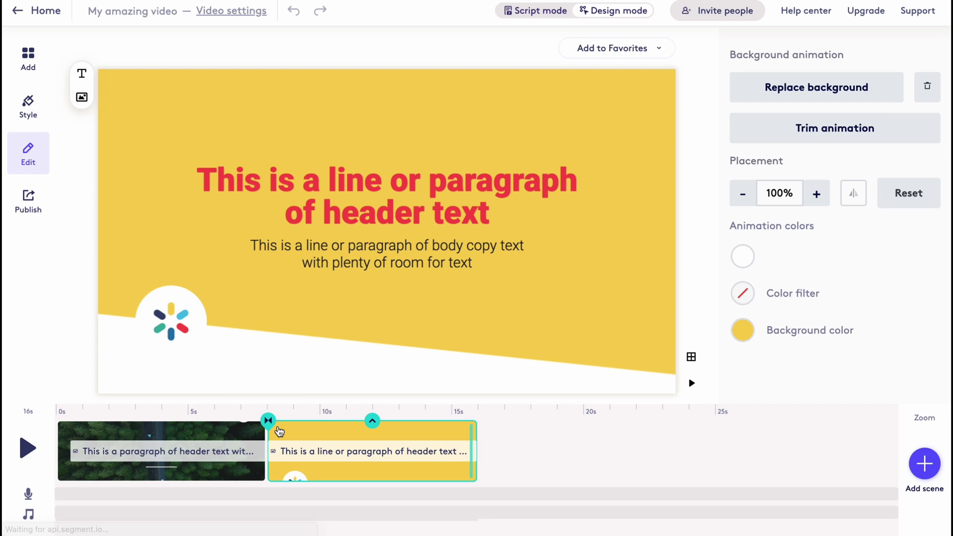
click(240, 434)
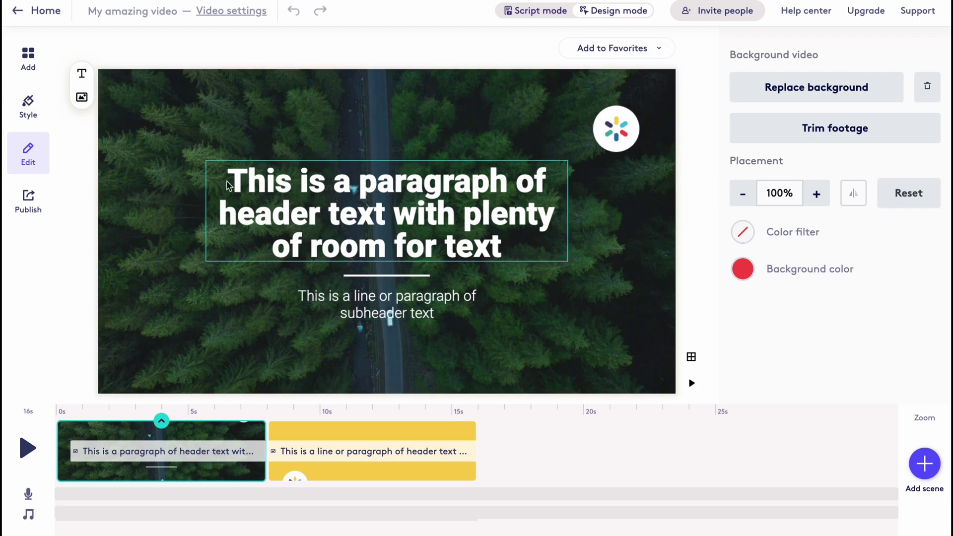
Step: Add the first Media layout, a blue-sky large-text scene, and select it in the timeline
click(24, 59)
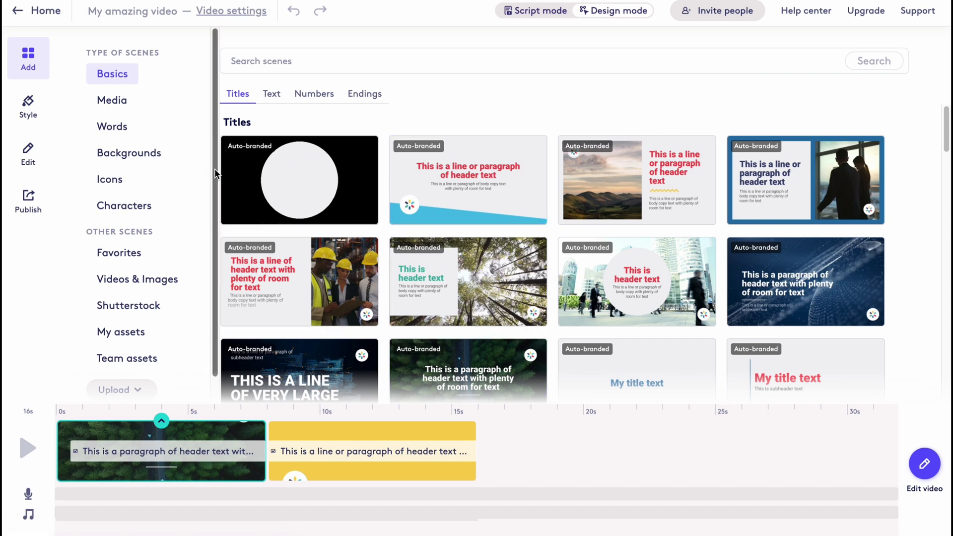
click(118, 101)
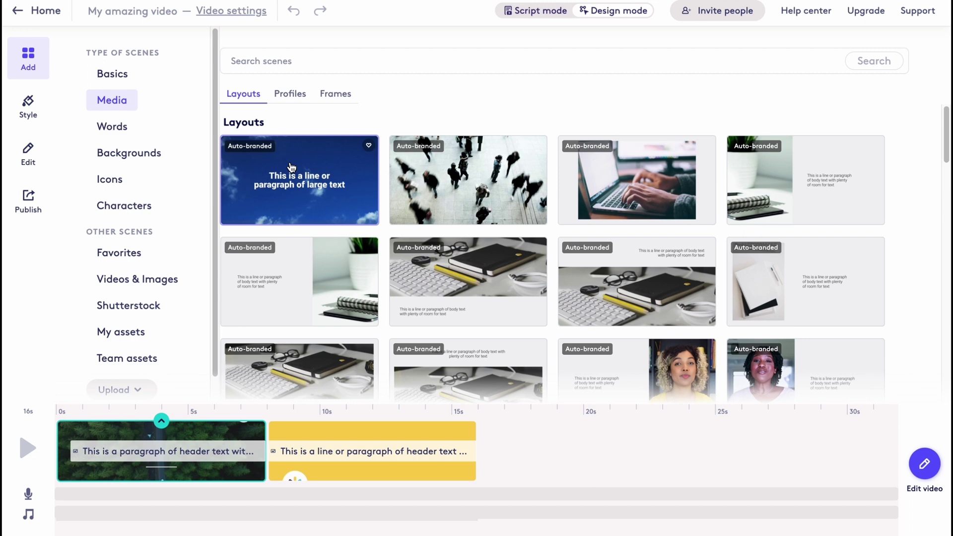
click(318, 171)
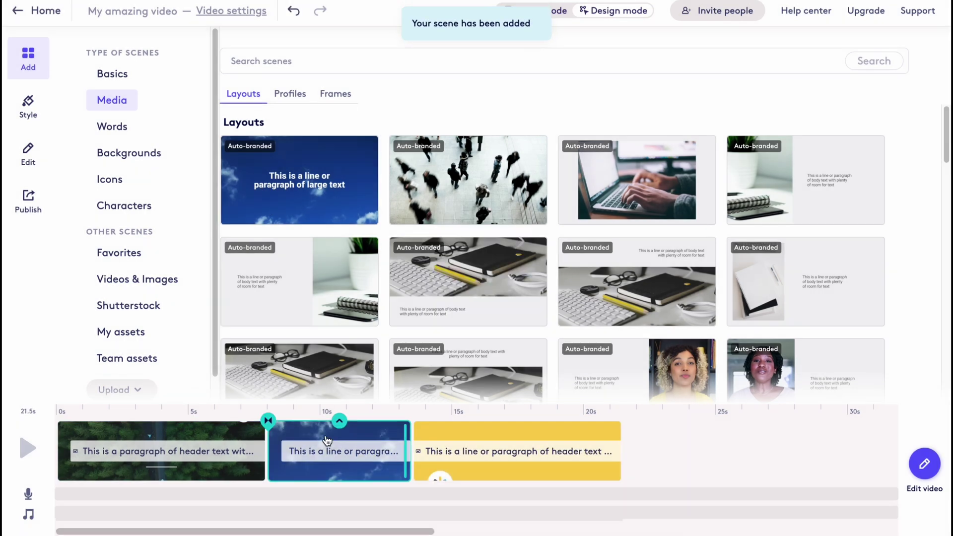
click(331, 433)
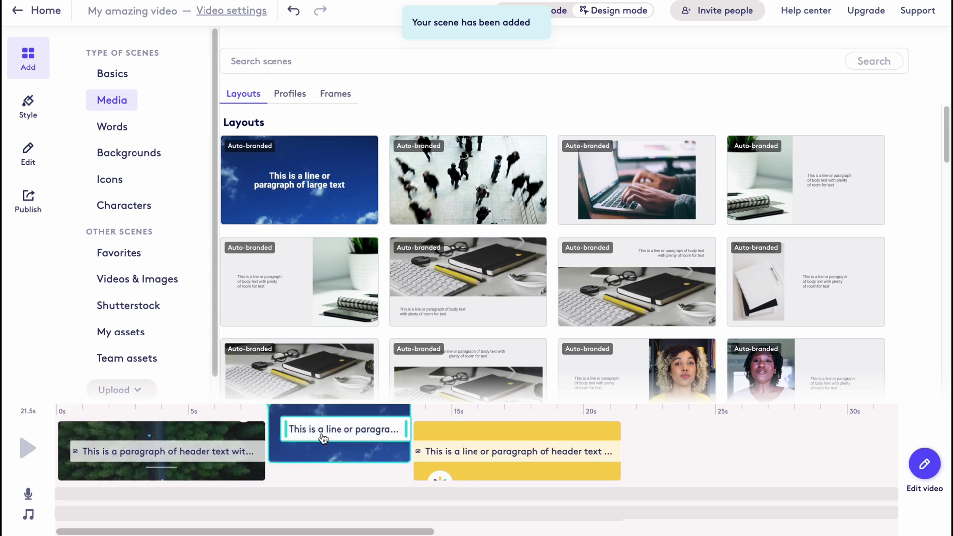
Step: Try the white and teal colour combos on all scenes, settling on red, keeping Roboto
click(39, 109)
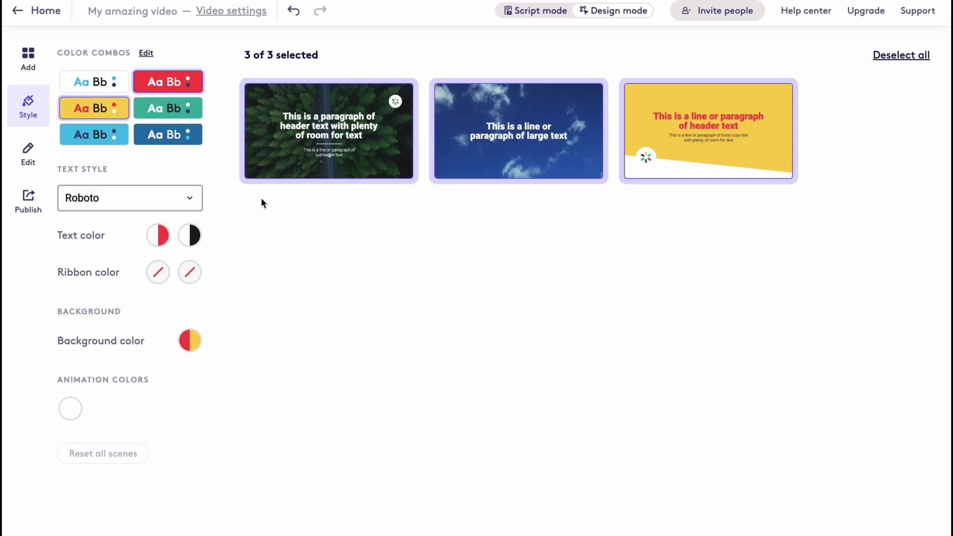
click(80, 88)
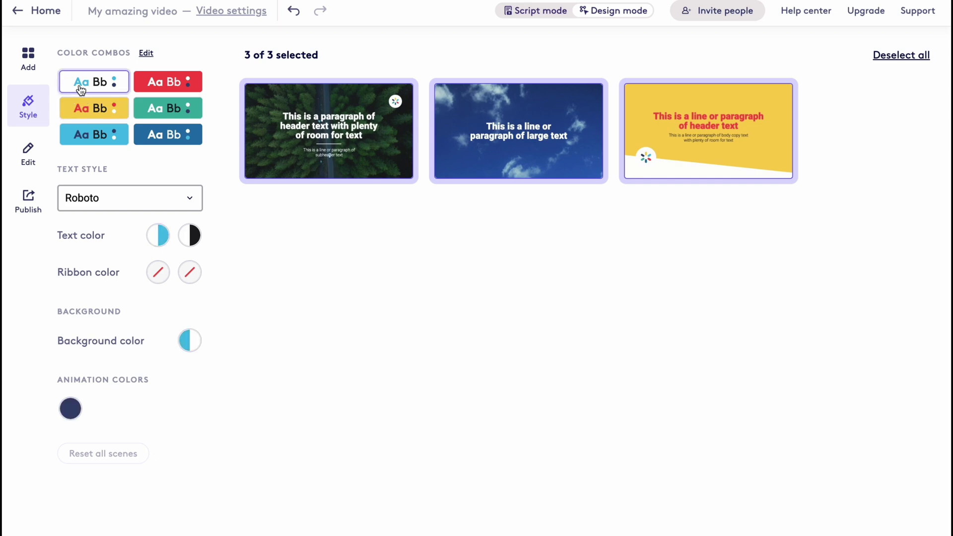
click(164, 118)
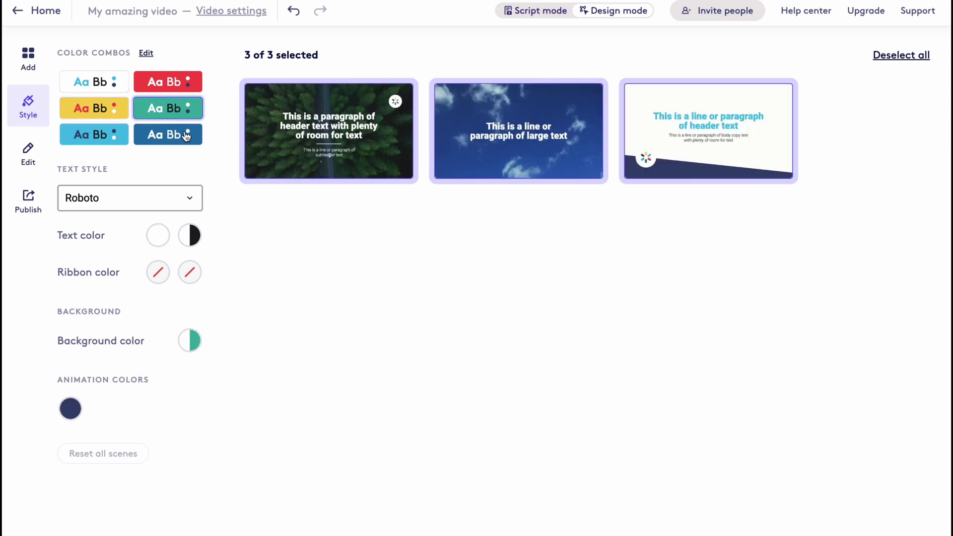
click(180, 85)
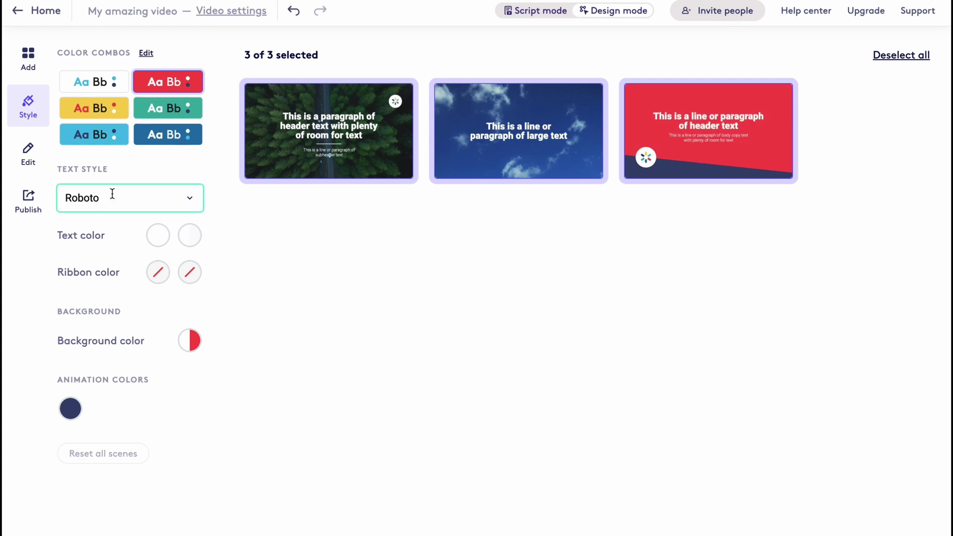
click(173, 198)
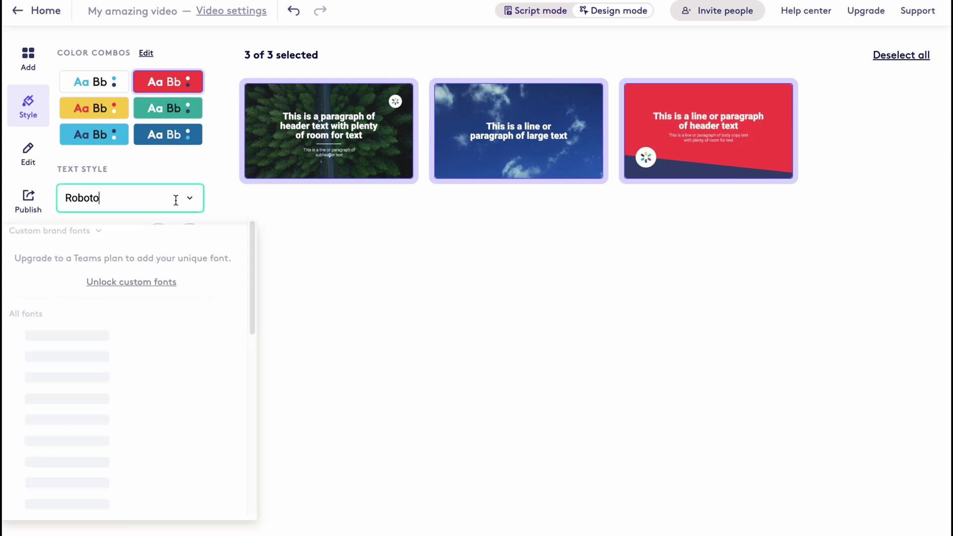
click(400, 289)
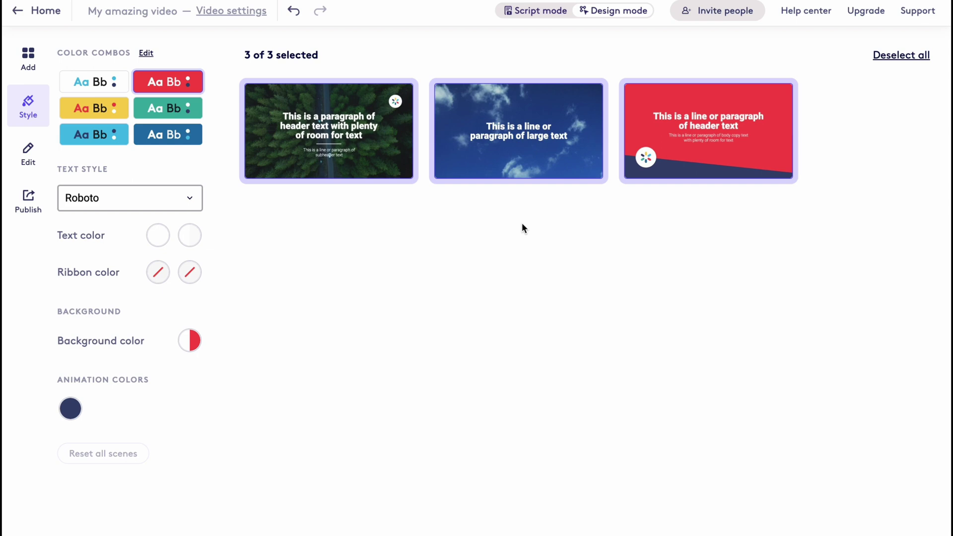
Step: Narrow the style selection down to only the red third scene
click(701, 169)
click(518, 159)
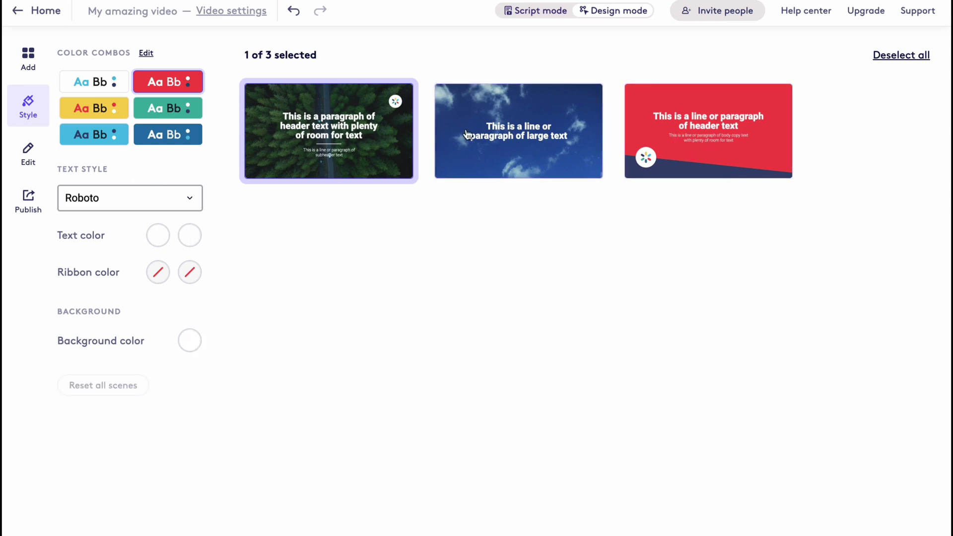
click(329, 159)
click(758, 144)
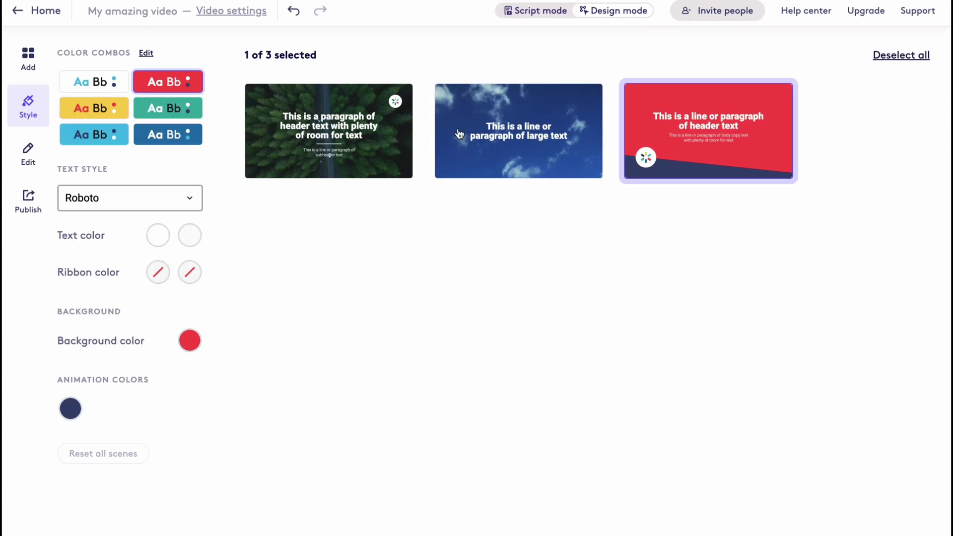
Step: Trim the forest intro so the video totals 18.5 seconds, with its text starting at scene start
click(30, 155)
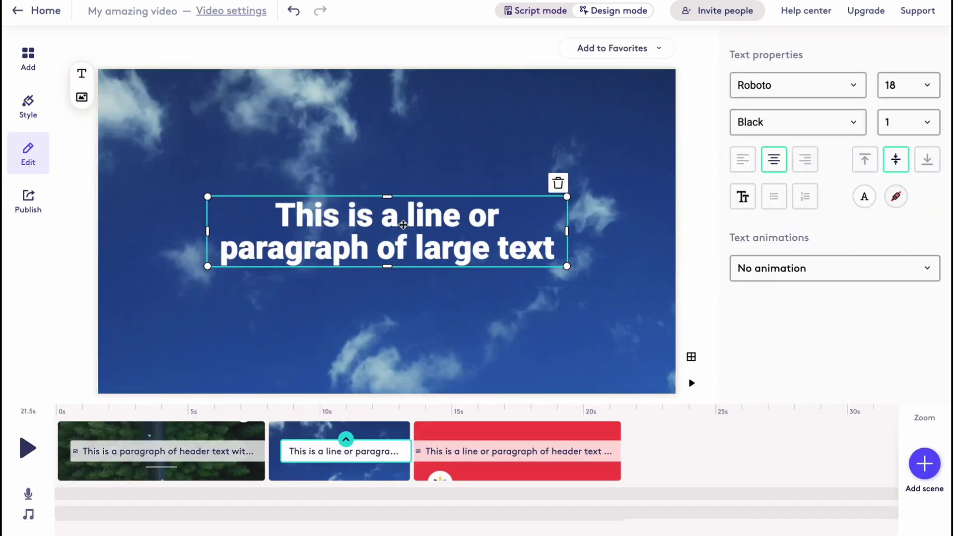
click(169, 441)
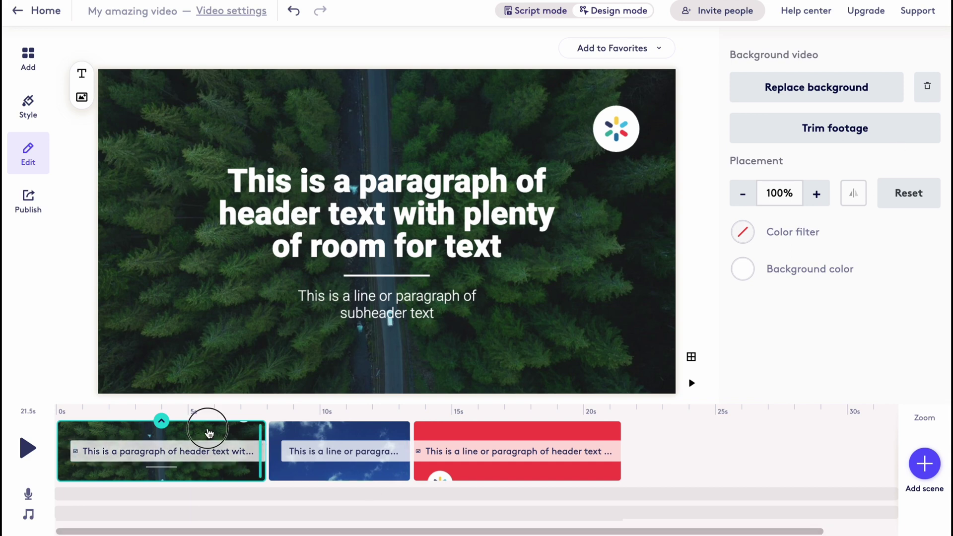
drag(266, 444, 190, 441)
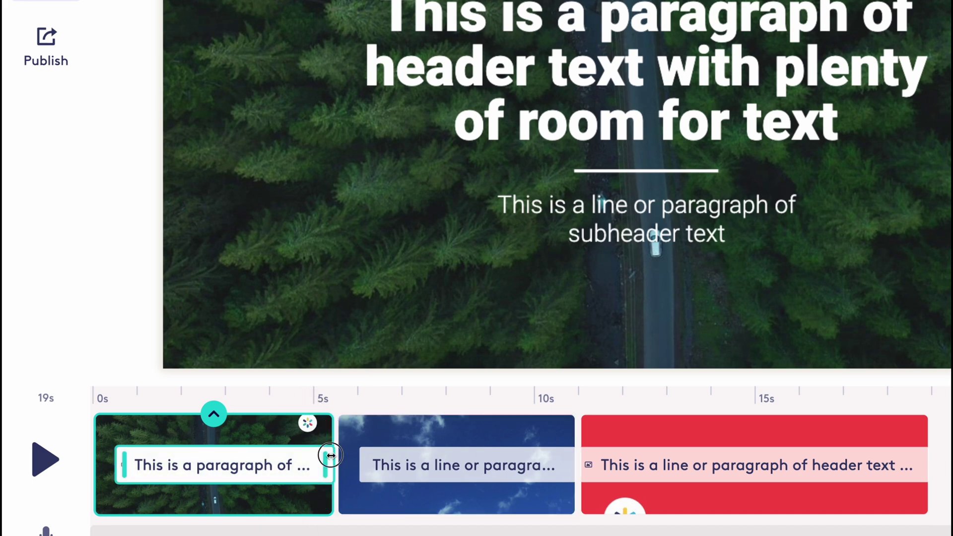
drag(328, 455, 310, 454)
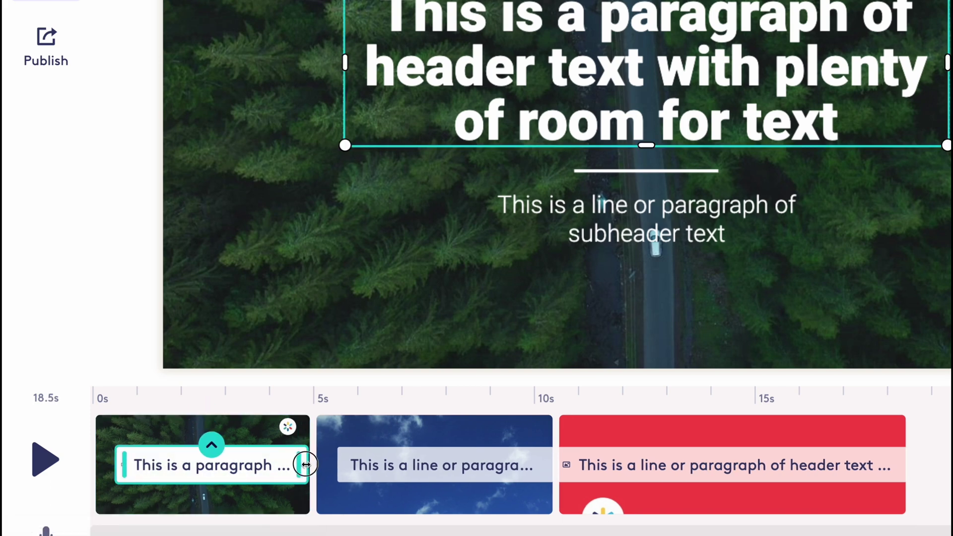
drag(117, 461, 64, 457)
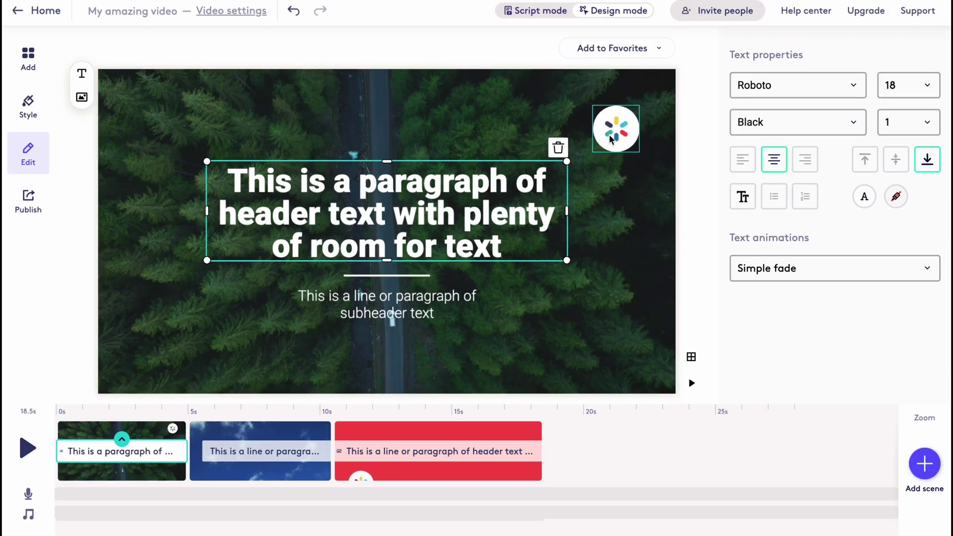
Step: Change the forest scene logo's animation from Fade in to Scale up
click(609, 135)
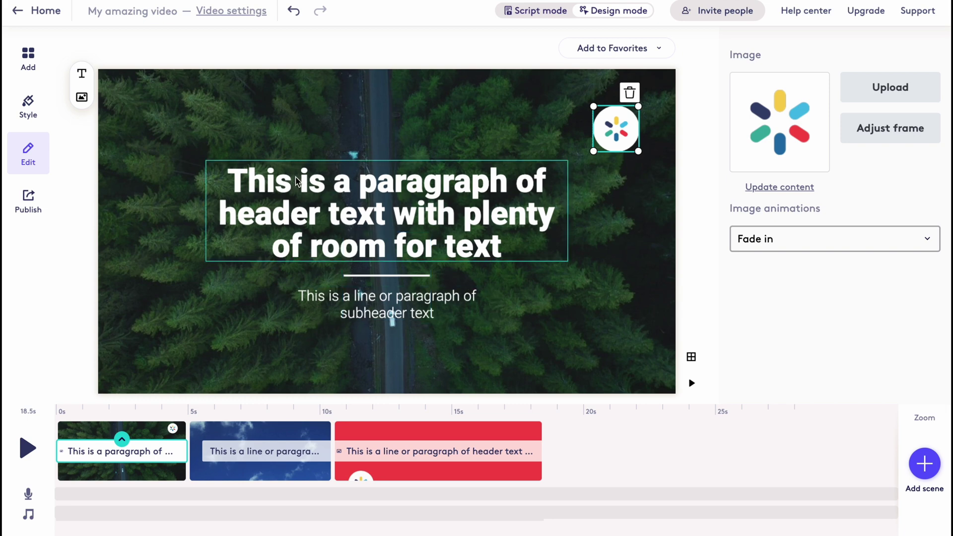
click(134, 454)
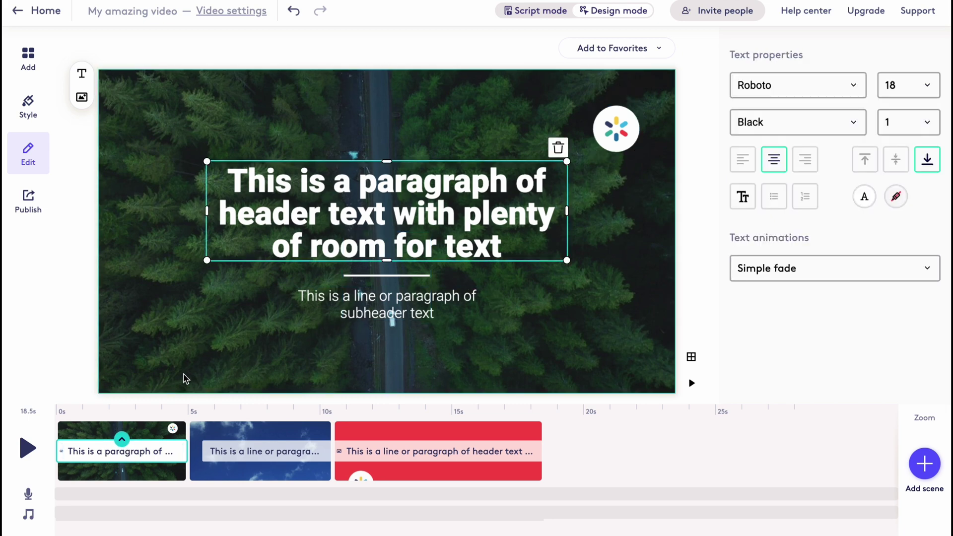
click(614, 147)
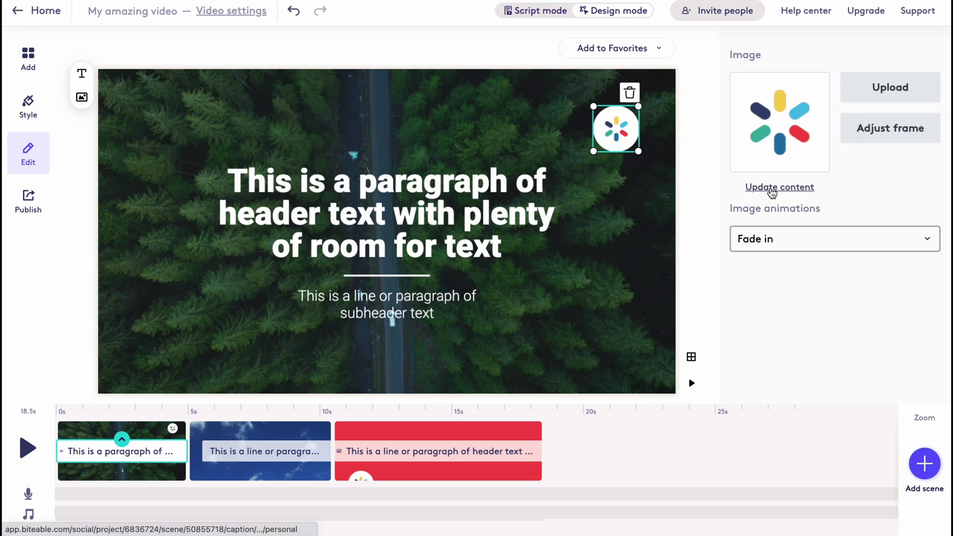
click(767, 239)
click(837, 342)
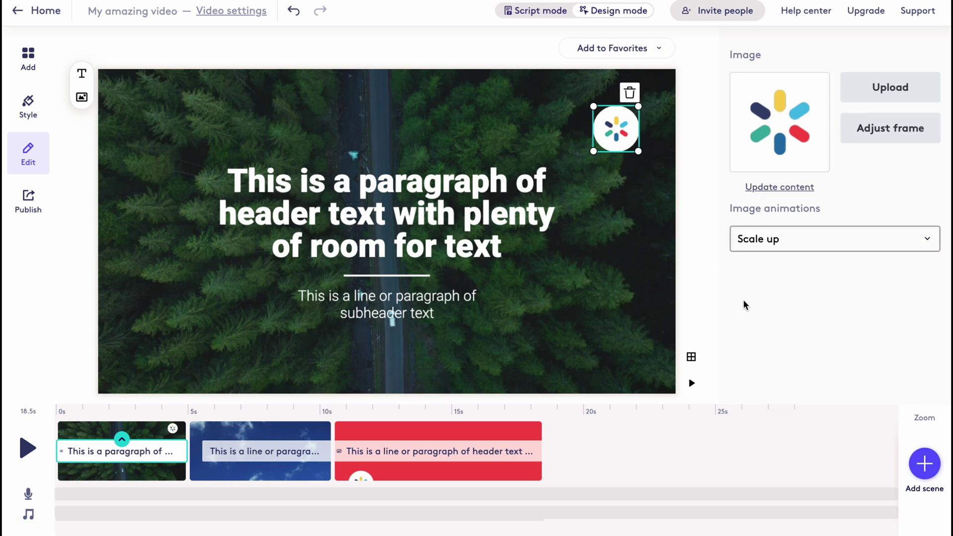
Step: Replace the forest header paragraph with 'HelperMan' and drag the title a bit higher
click(467, 293)
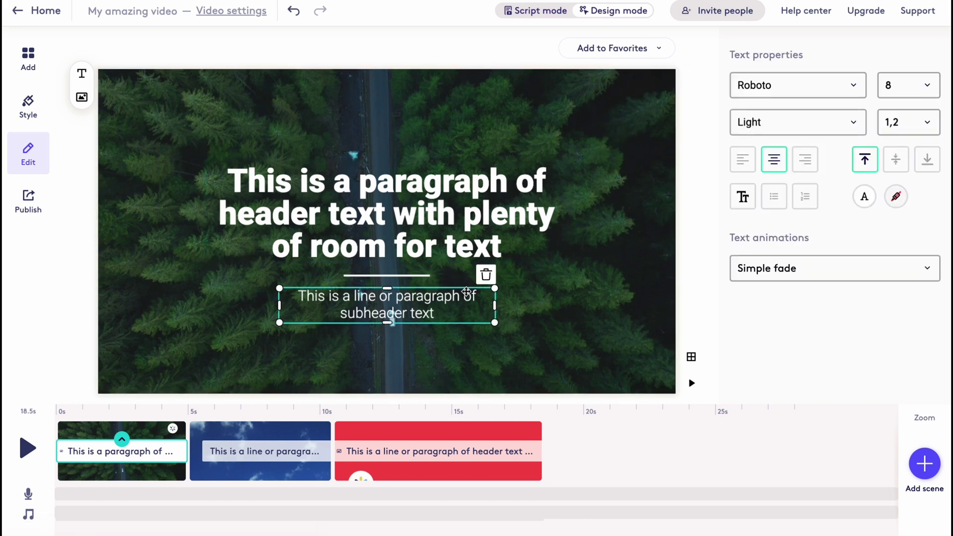
click(378, 212)
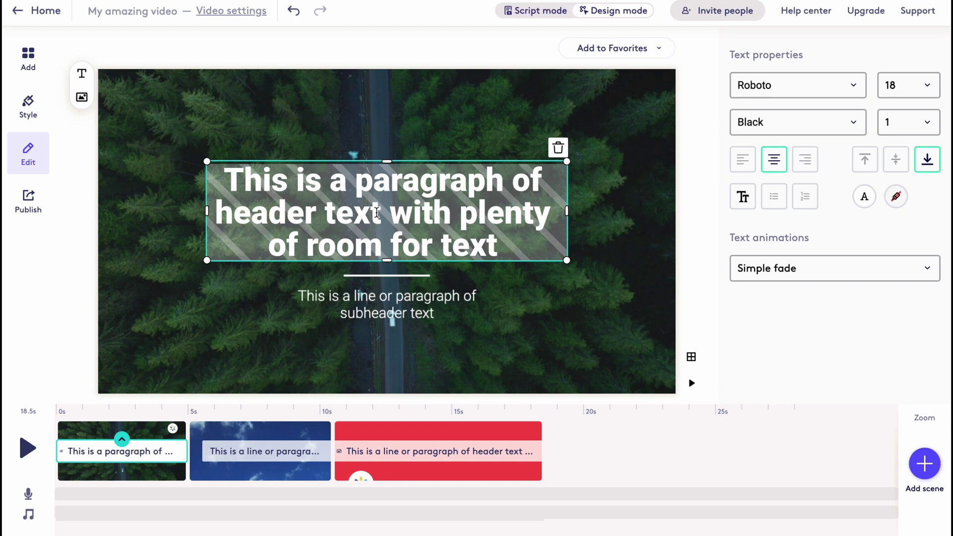
double_click(377, 213)
drag(498, 246, 183, 157)
text(He)
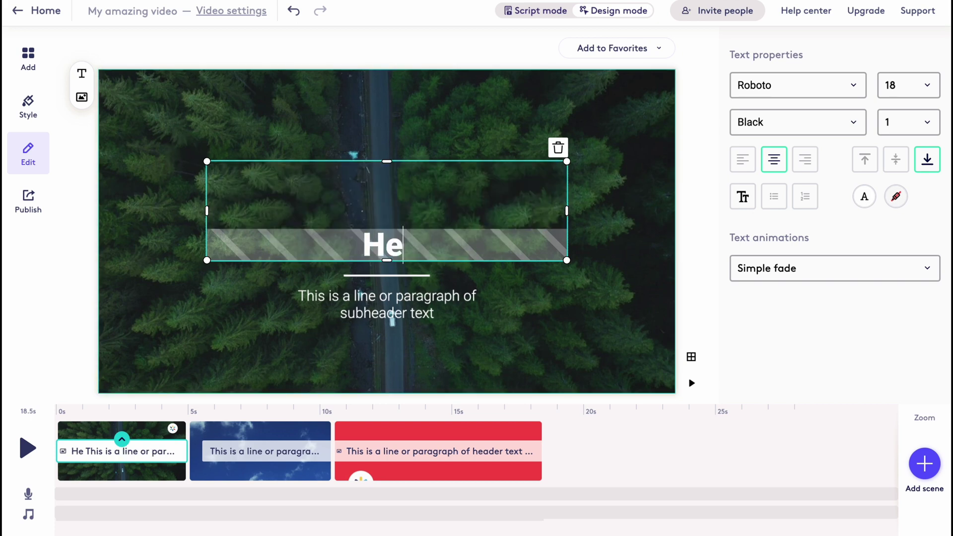
text(lperMan)
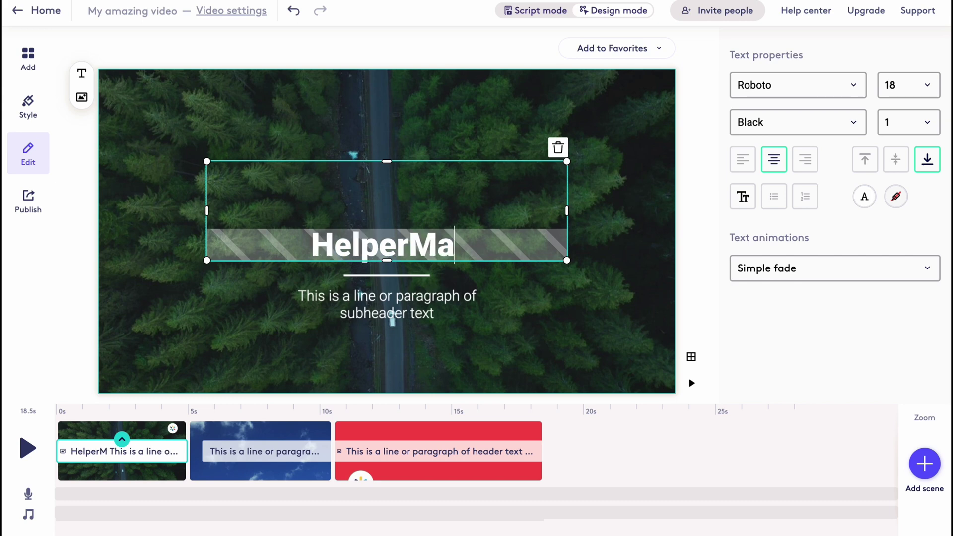
click(390, 219)
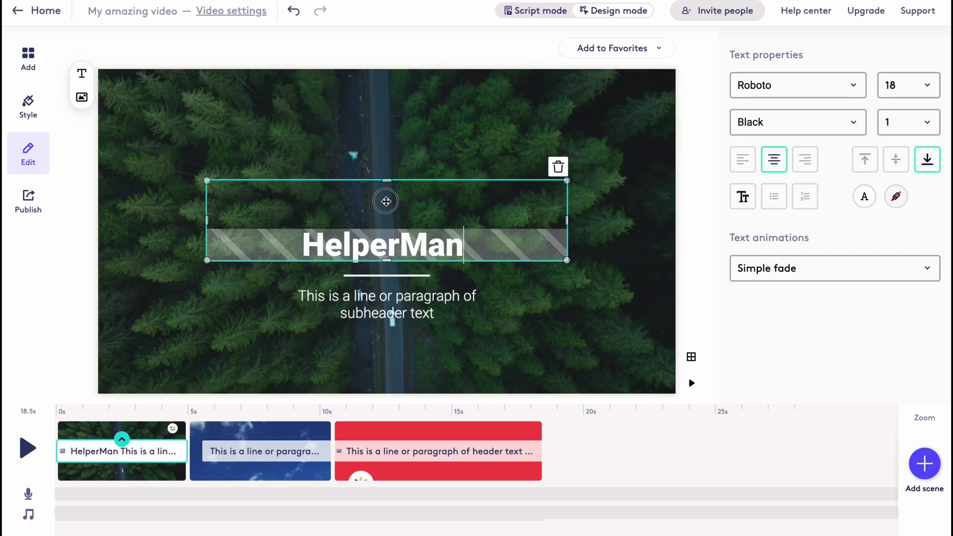
drag(392, 250, 409, 216)
double_click(409, 216)
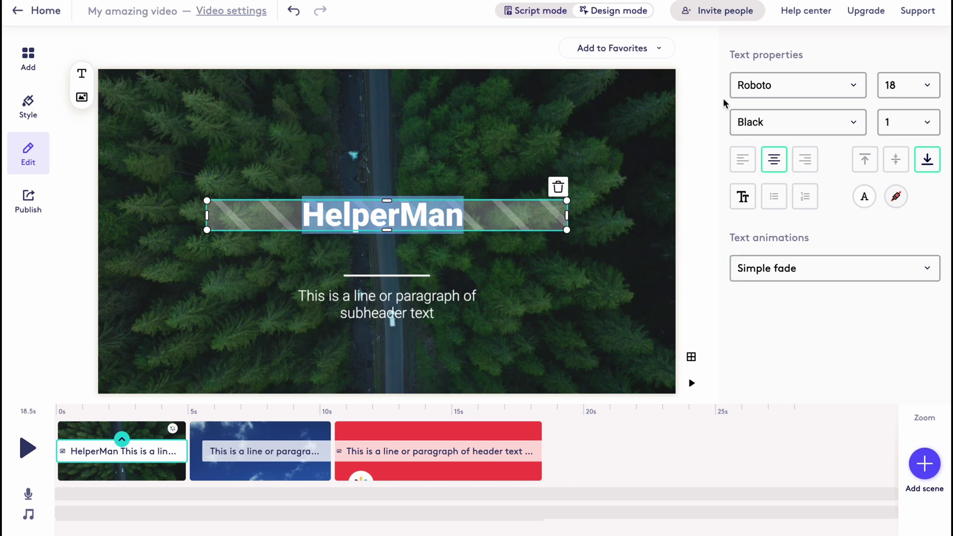
Step: Finish the HelperMan title and move the subheader box up just below the divider line
click(538, 313)
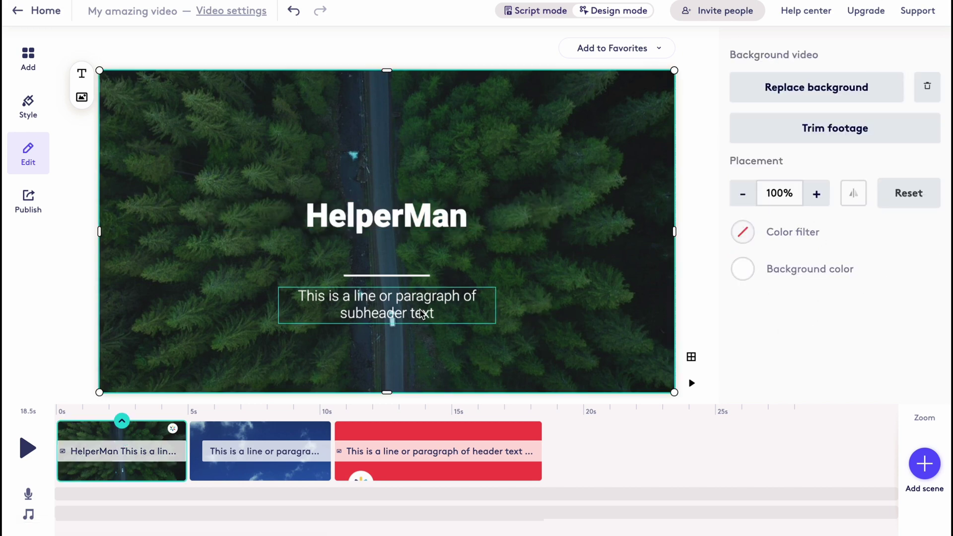
click(395, 283)
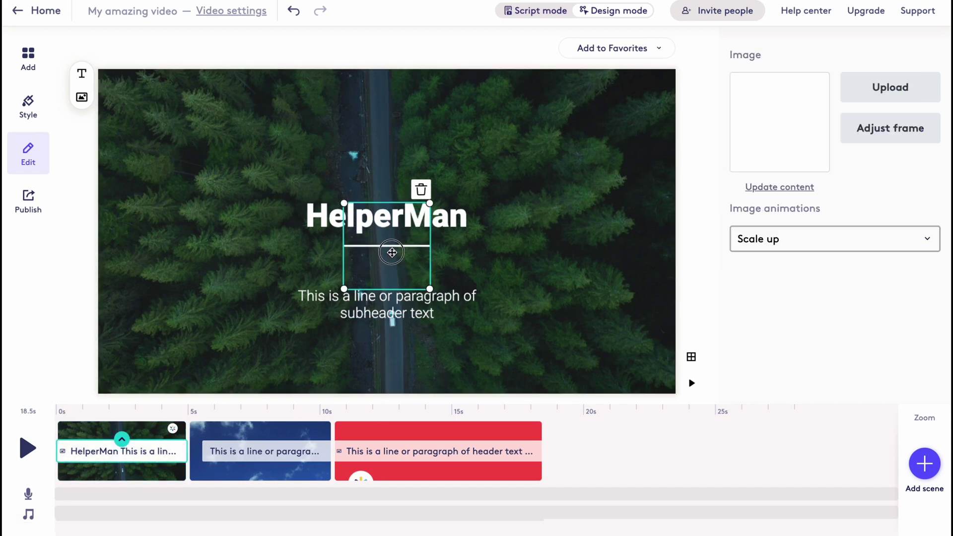
click(402, 306)
drag(402, 307, 408, 275)
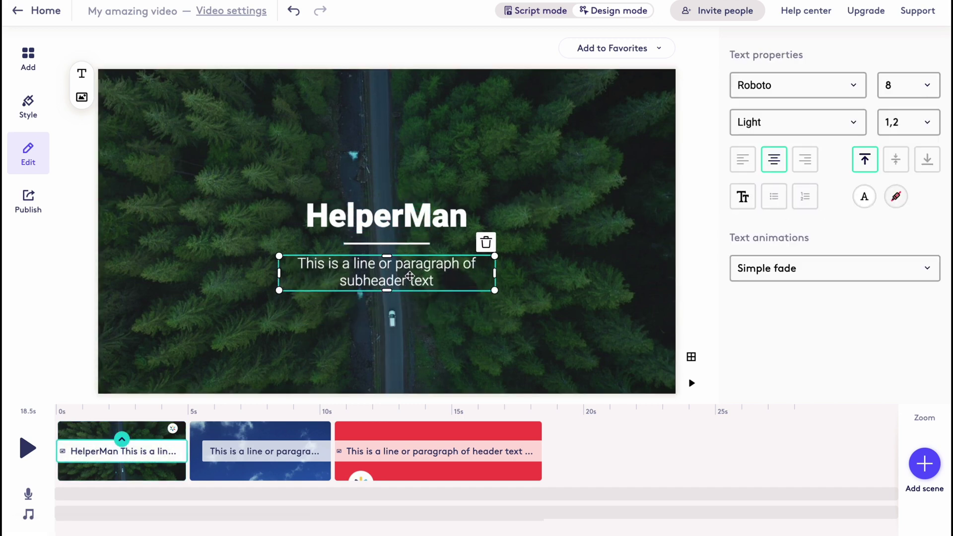
Step: Replace the subheader's placeholder paragraph with the text 'Tutorials'
double_click(408, 274)
text(Te)
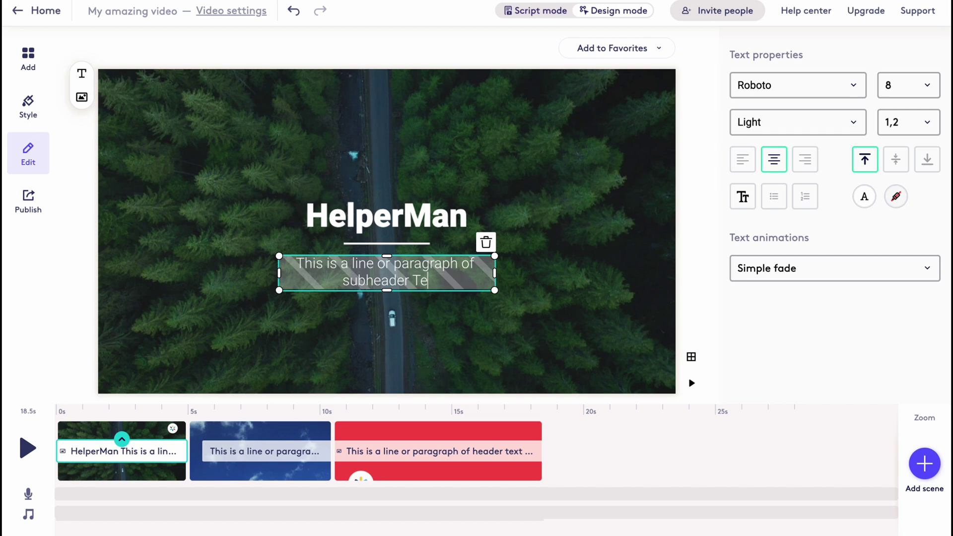
key(ctrl+a)
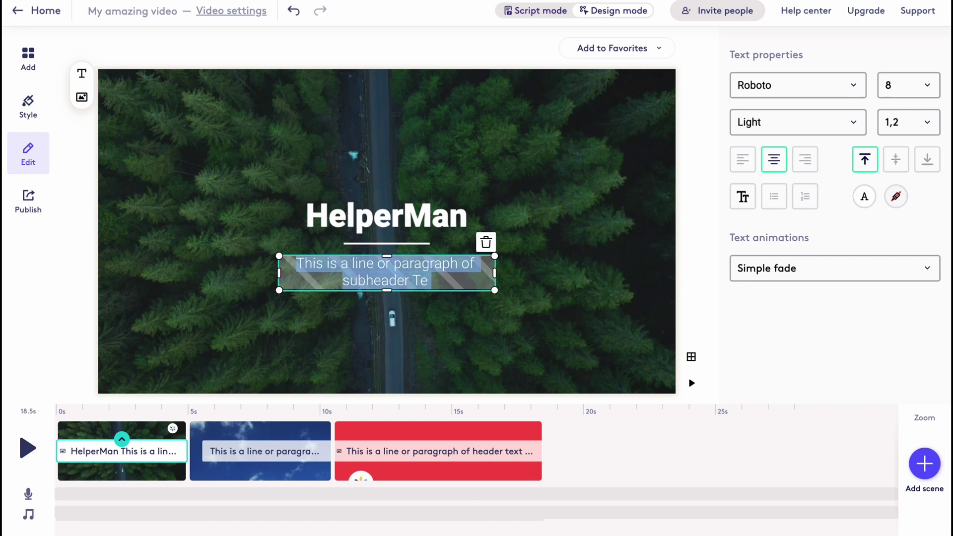
text(Tutorials)
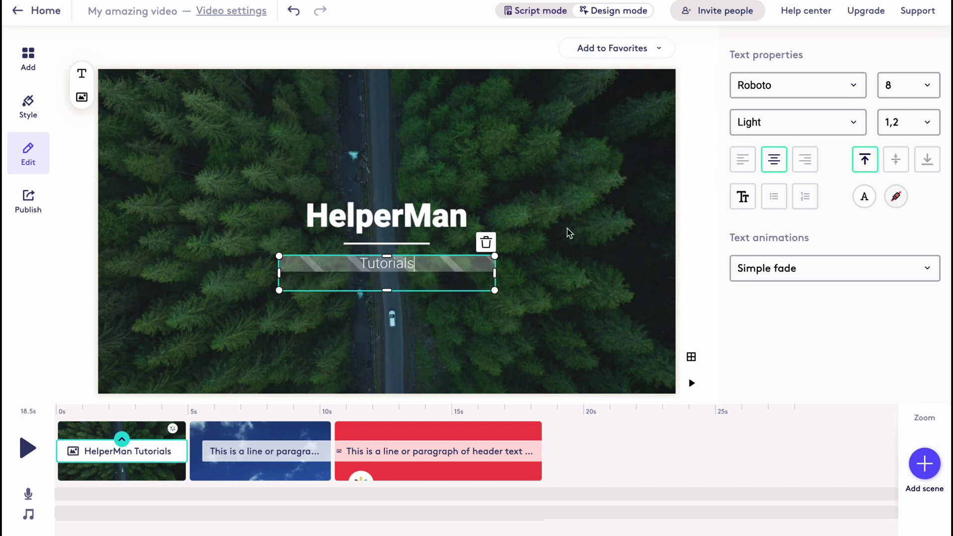
click(568, 229)
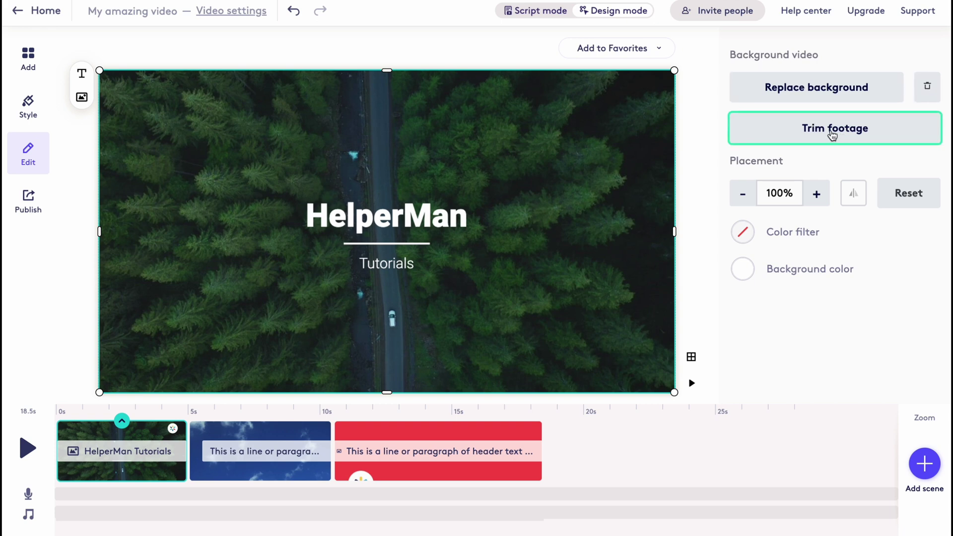
Step: Set the forest background video's Placement scale to 106%
click(744, 192)
click(824, 196)
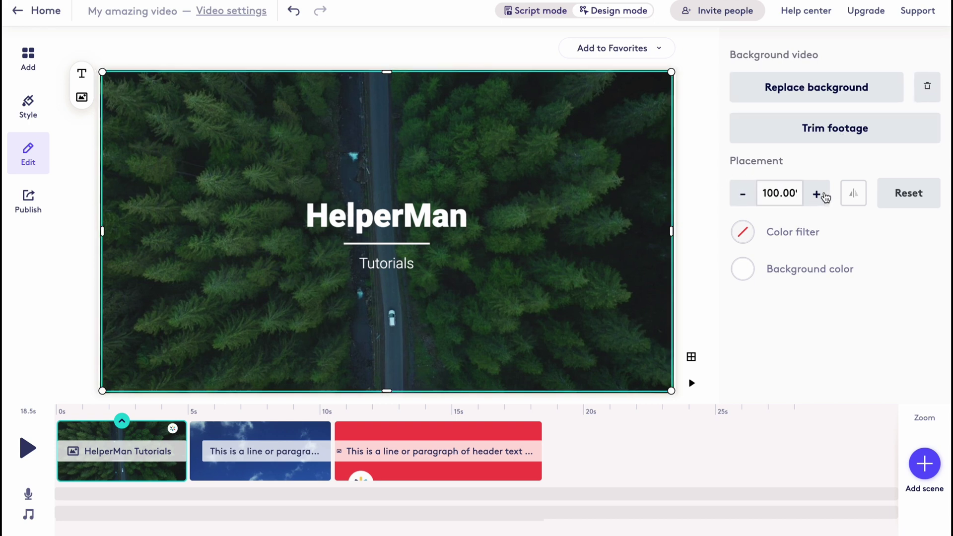
click(824, 196)
click(824, 196)
click(824, 197)
click(824, 197)
click(824, 197)
click(823, 196)
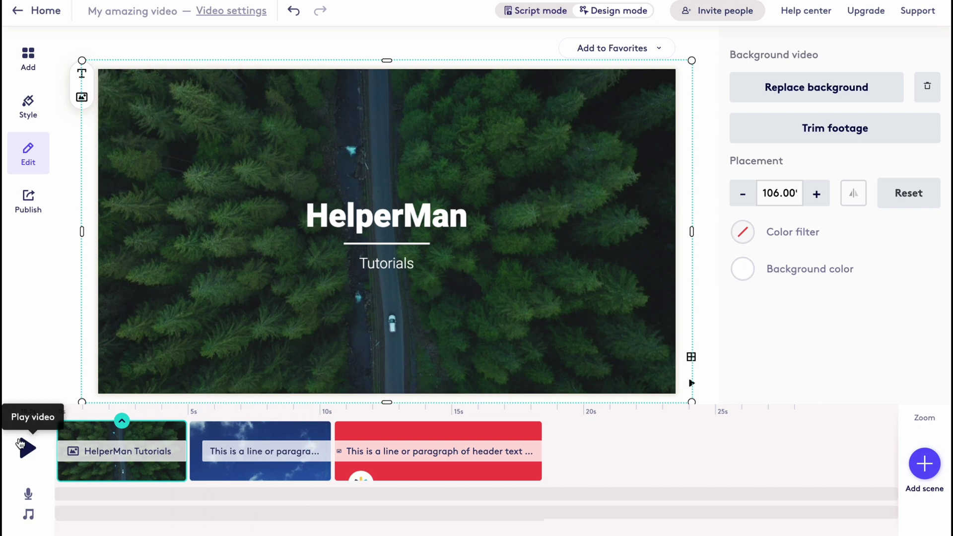
Step: Preview the video playback, then select the red third scene in the timeline
click(26, 452)
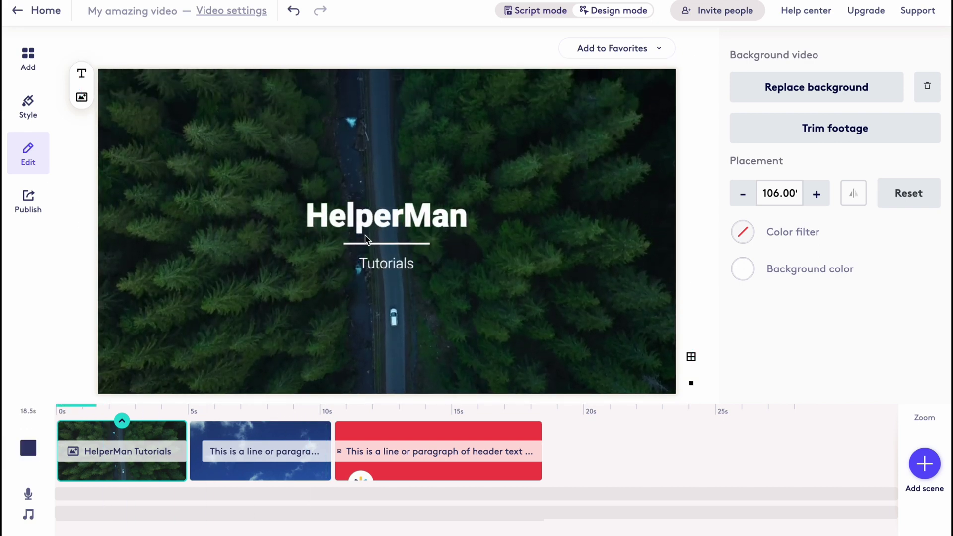
click(28, 448)
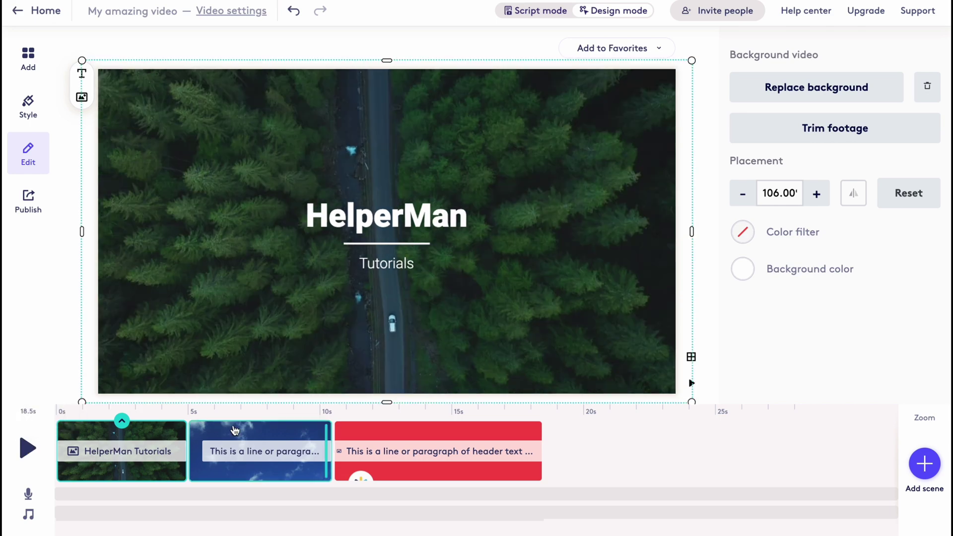
click(28, 448)
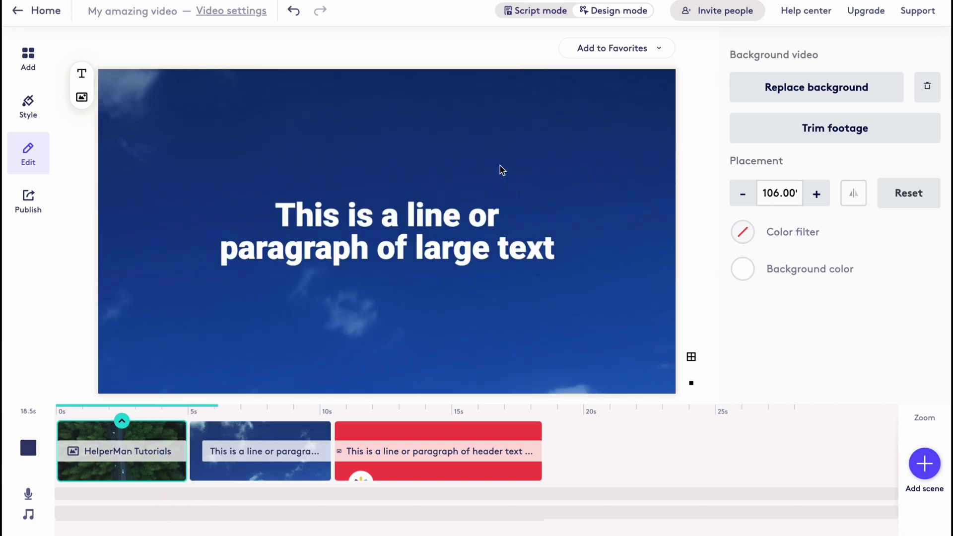
click(267, 449)
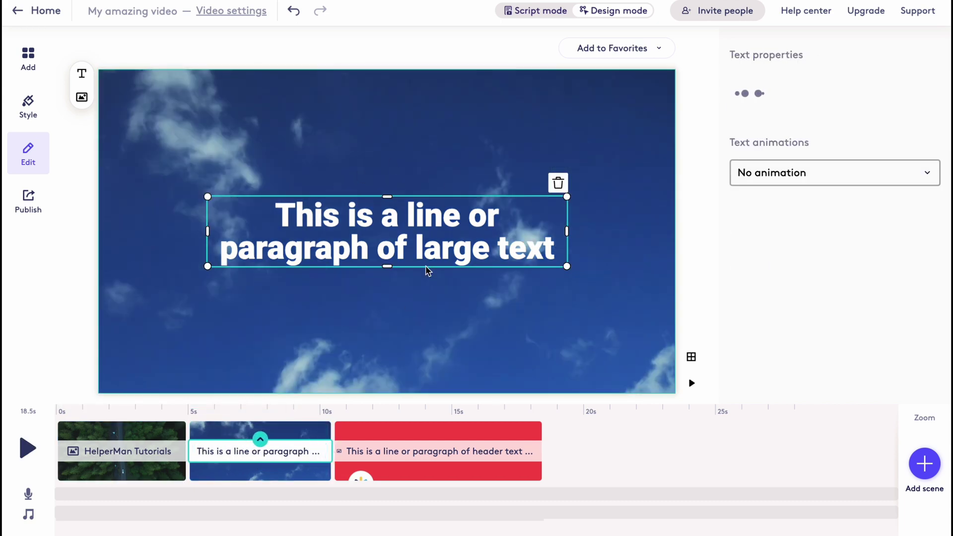
click(416, 440)
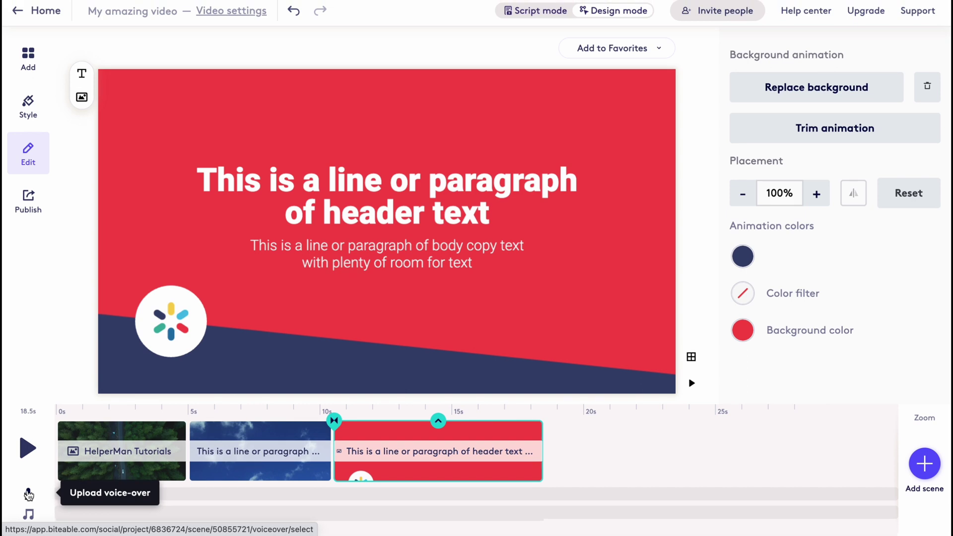
click(29, 494)
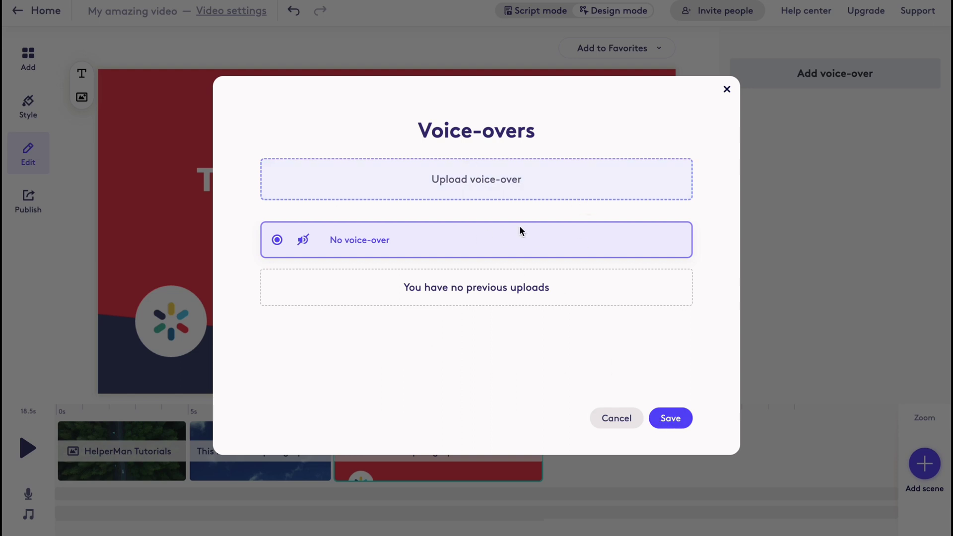
click(487, 184)
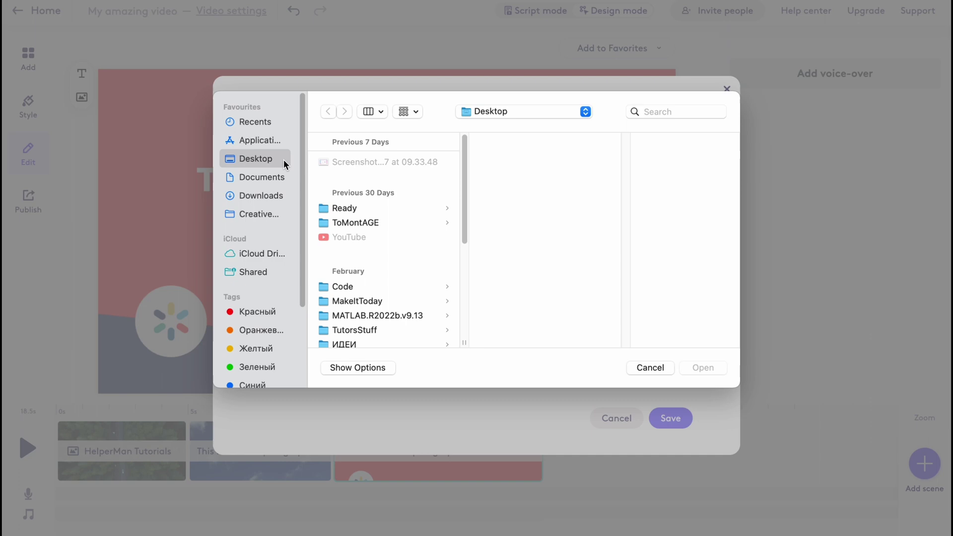
click(645, 371)
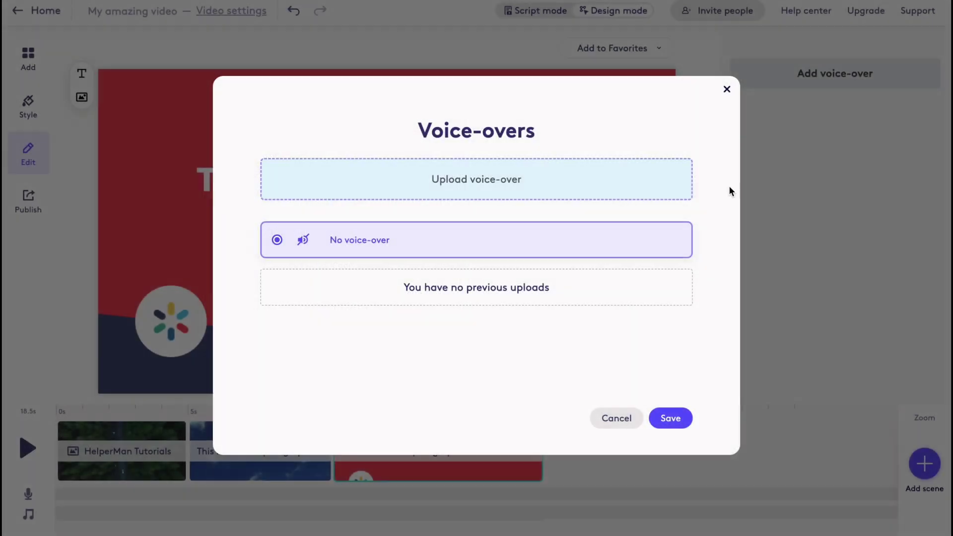
click(726, 90)
click(28, 514)
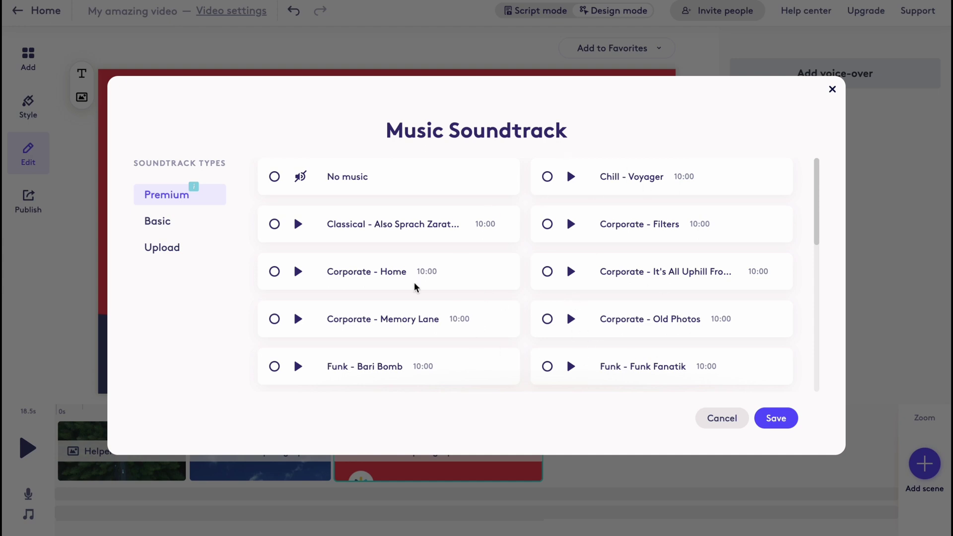
click(159, 221)
click(173, 249)
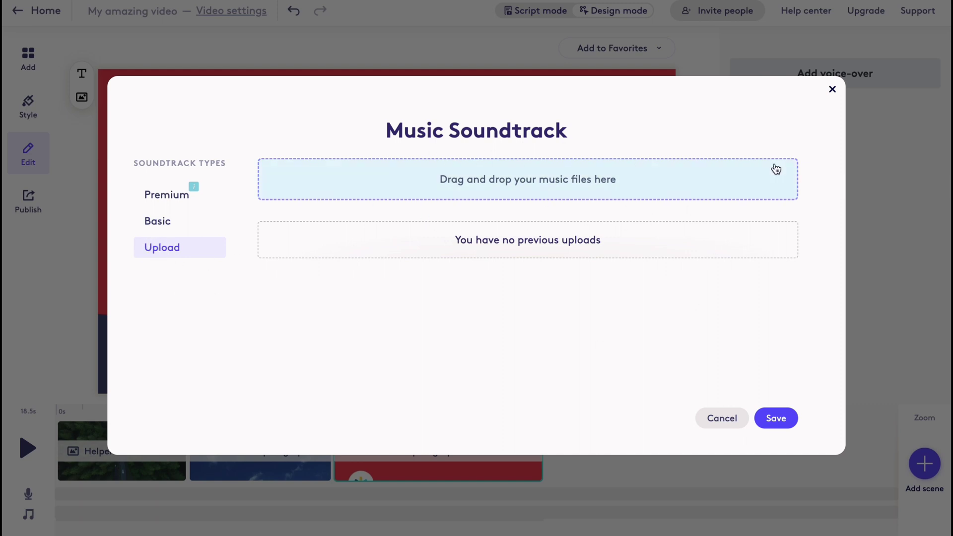
click(832, 89)
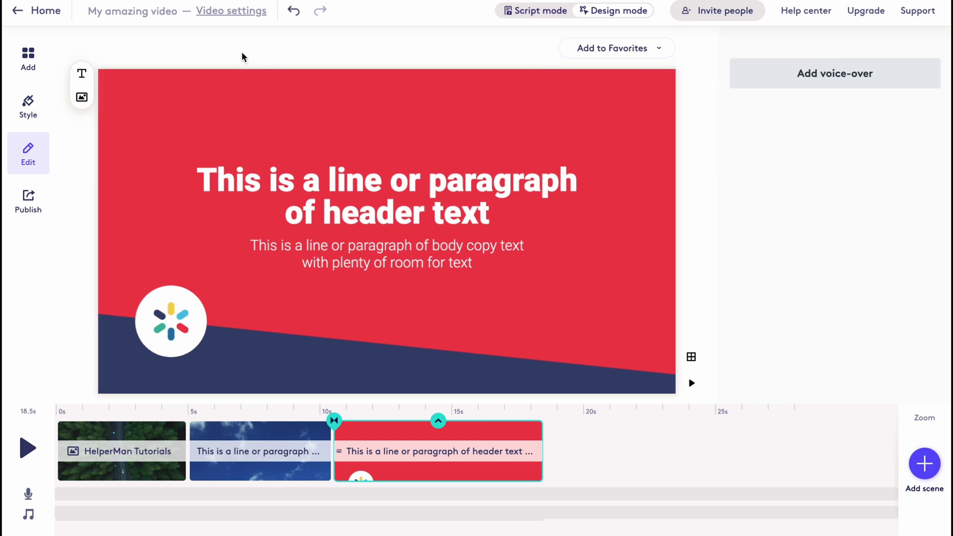
Step: Build the video in HD 1080p from the Publish page and dismiss the teammate invite
click(36, 206)
click(31, 211)
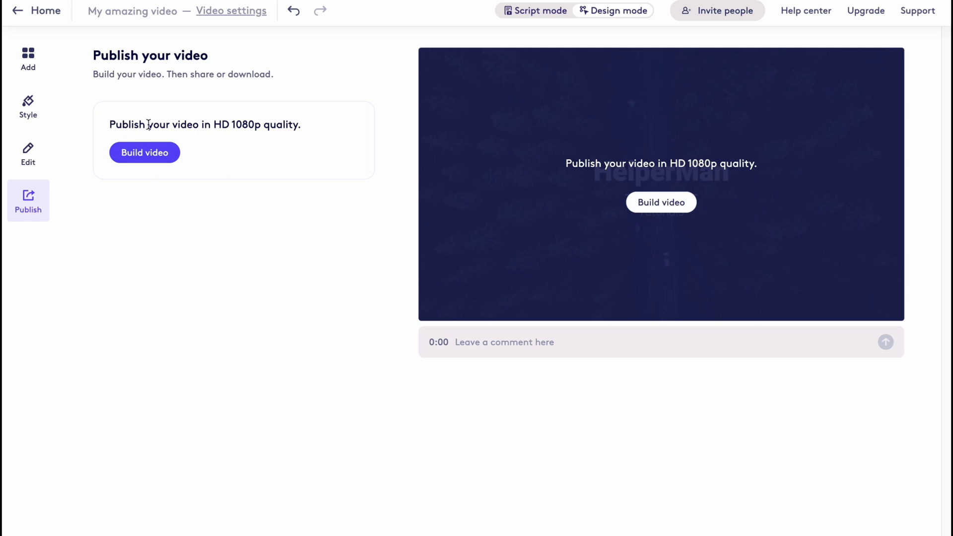
click(149, 156)
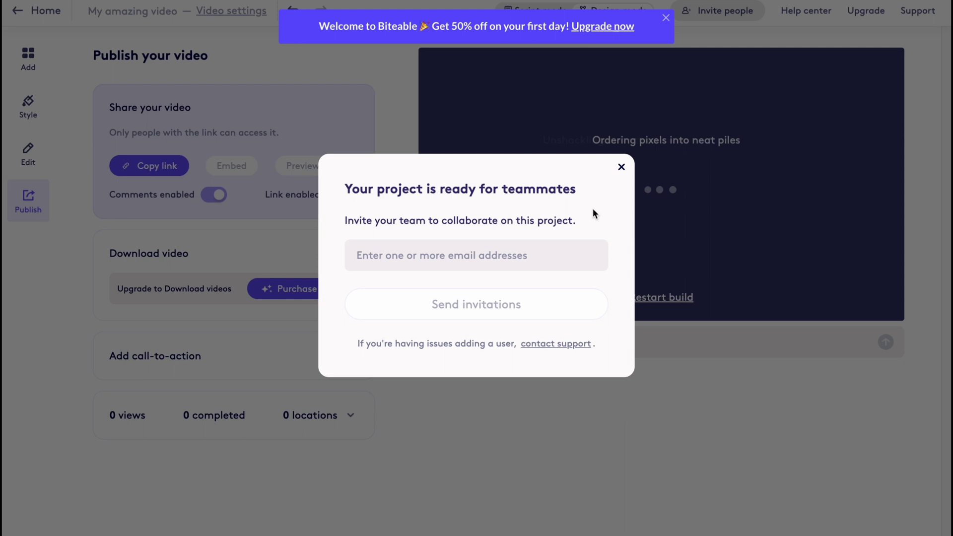
click(621, 167)
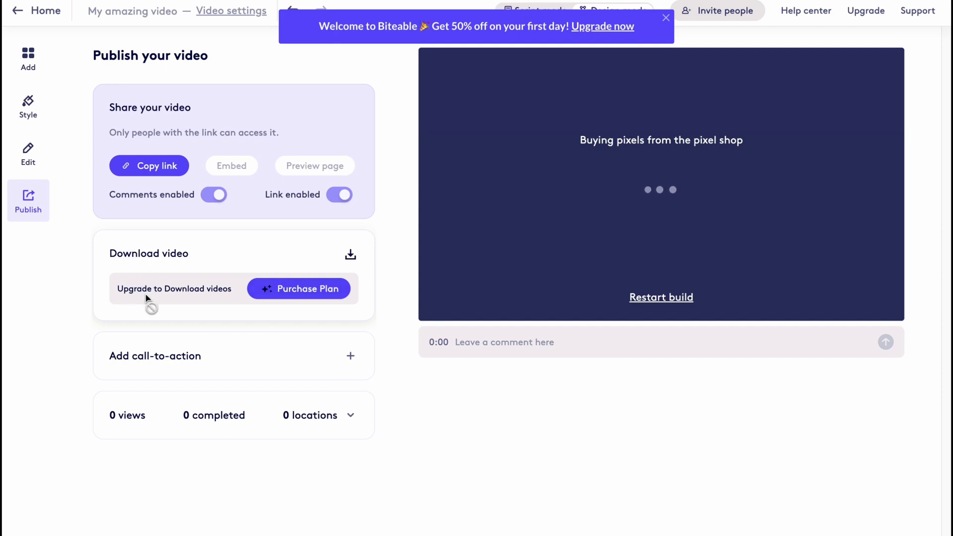
Step: Bring up the upgrade pricing plans from Purchase Plan under Download video
click(286, 289)
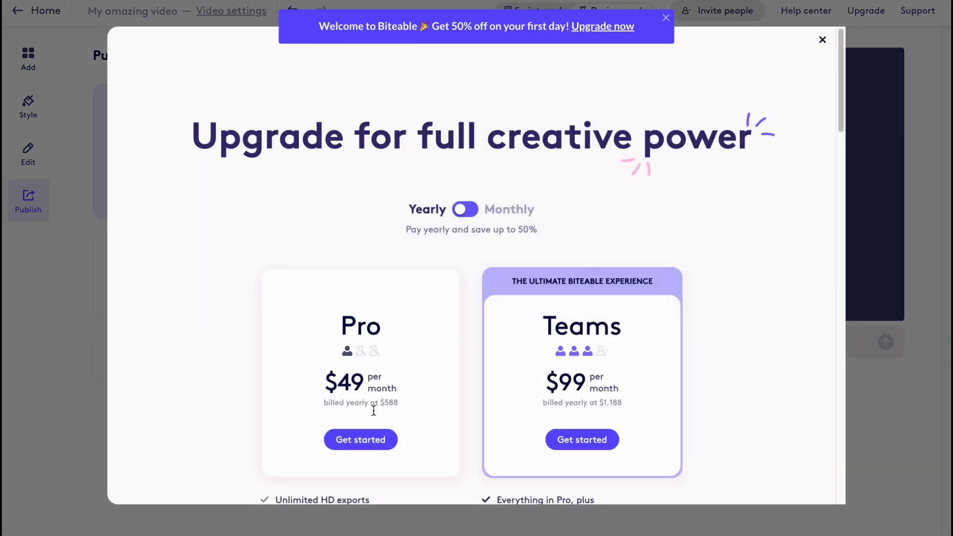
scroll(570, 311, down, 7)
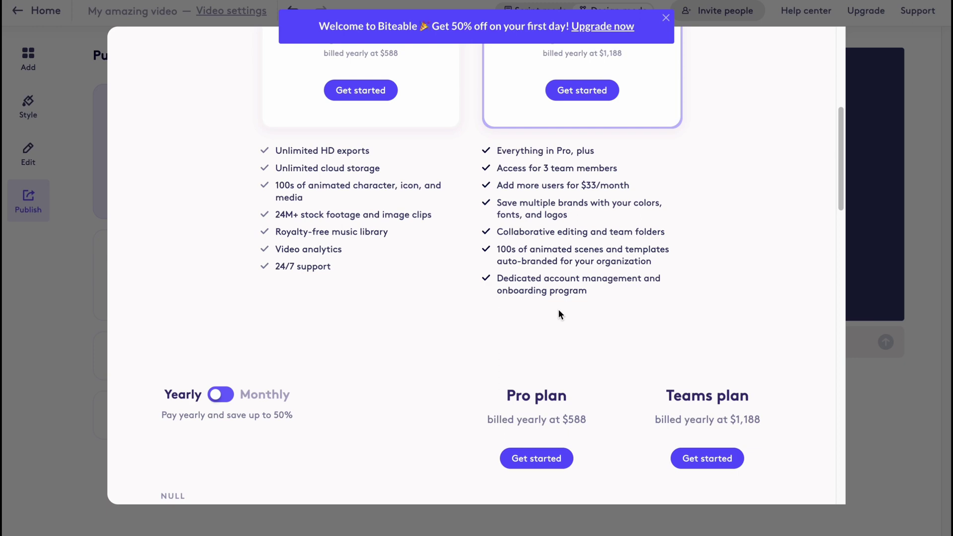
scroll(559, 315, down, 3)
scroll(557, 287, up, 10)
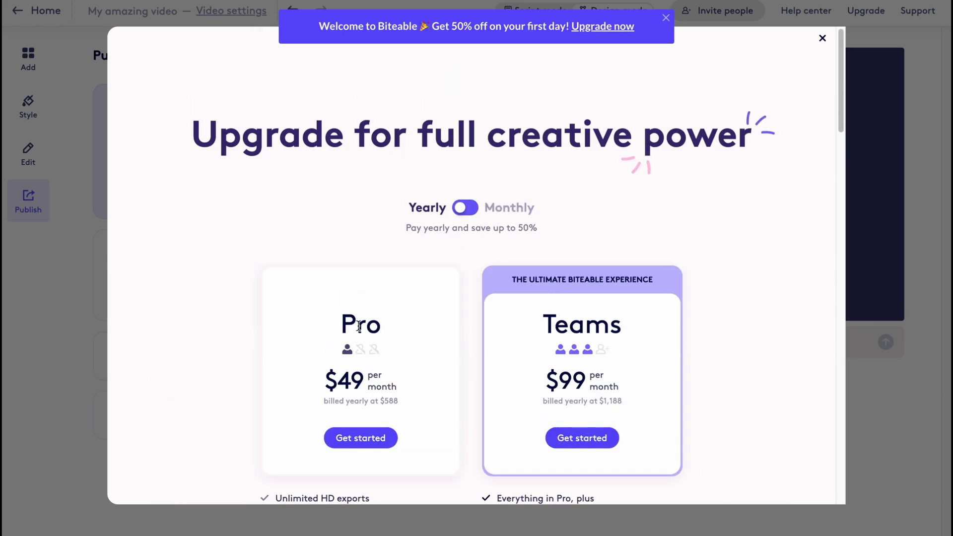
scroll(362, 334, down, 1)
scroll(546, 312, down, 1)
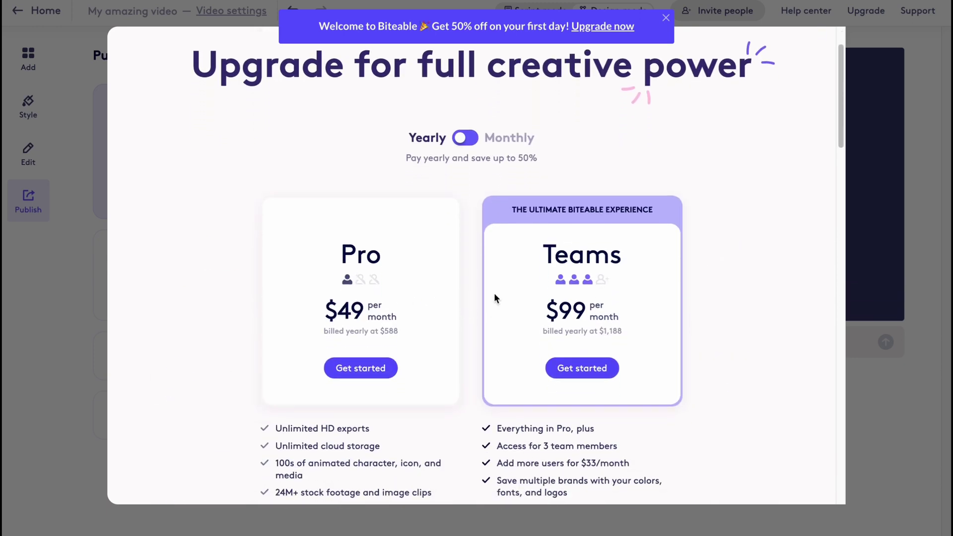
scroll(349, 288, down, 3)
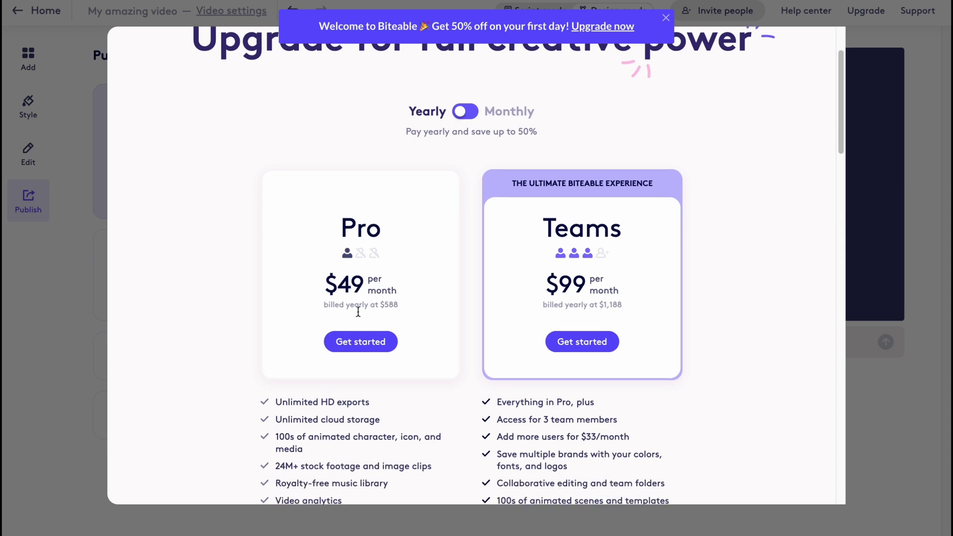
Step: Compare the Pro ($49) and Teams ($99) monthly plan feature lists
drag(310, 313, 724, 451)
click(726, 304)
scroll(402, 322, down, 1)
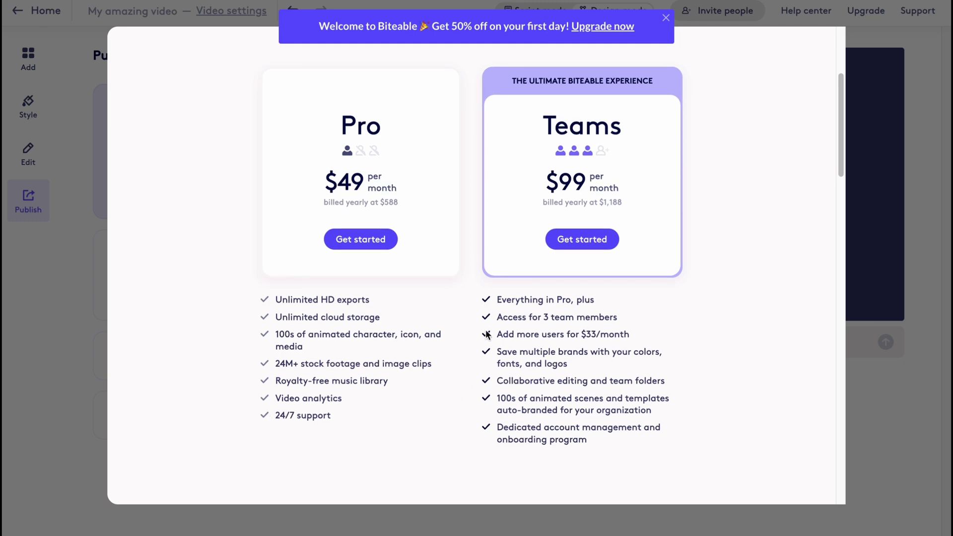
scroll(479, 348, down, 5)
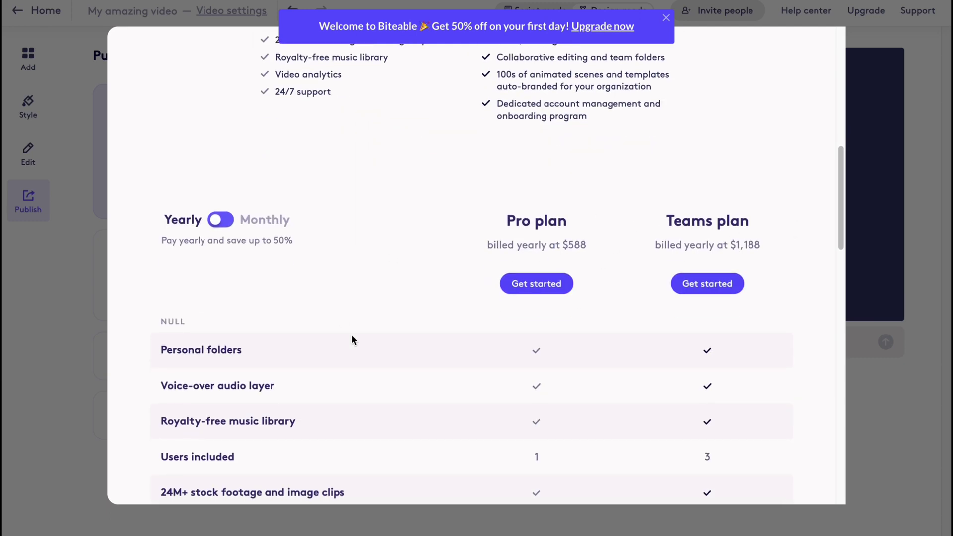
scroll(546, 332, down, 2)
scroll(639, 364, down, 10)
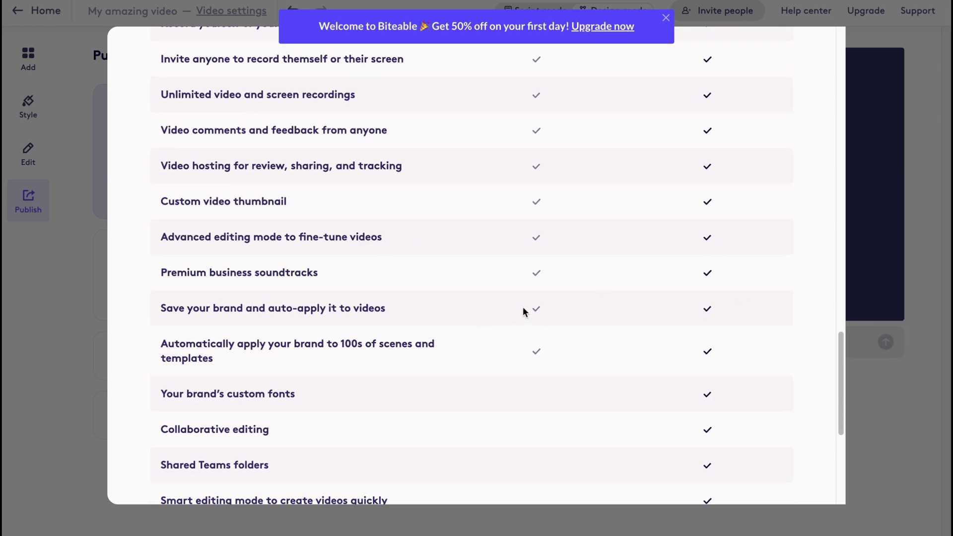
scroll(525, 311, down, 7)
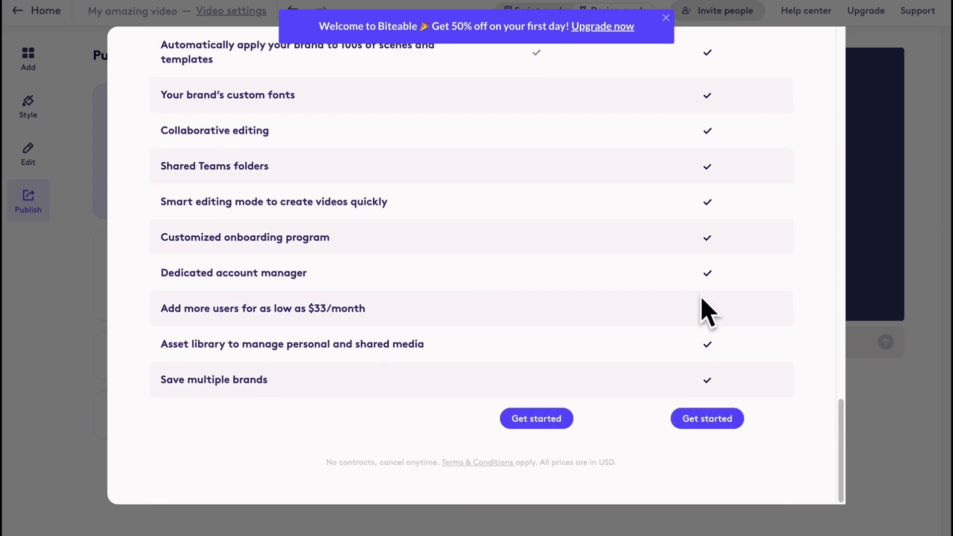
scroll(582, 258, up, 20)
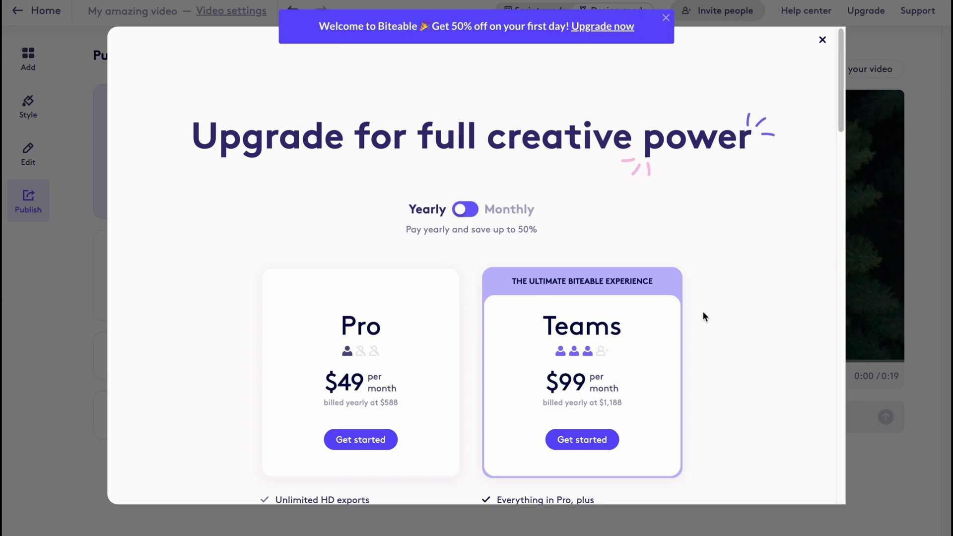
Step: Close the upgrade pricing dialog and the Welcome to Biteable discount banner
click(822, 50)
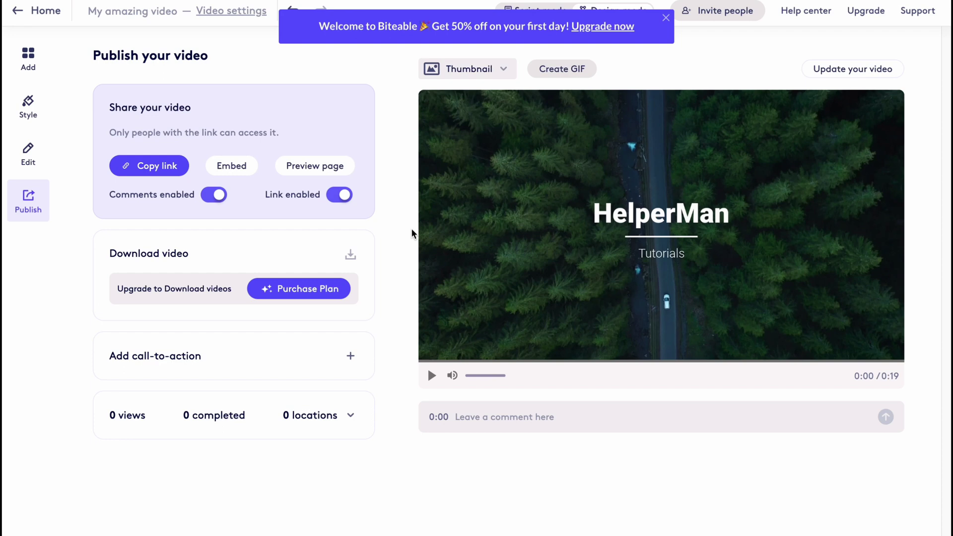
click(665, 17)
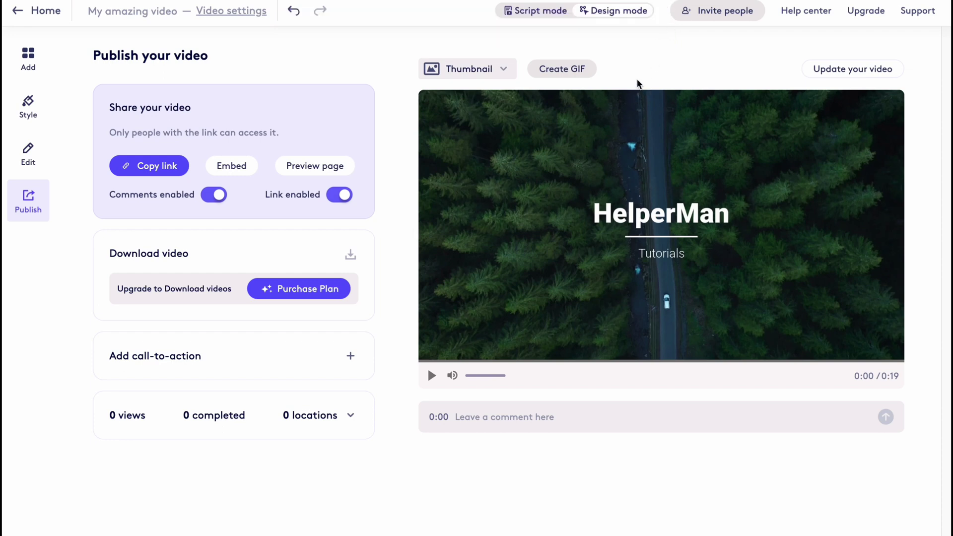